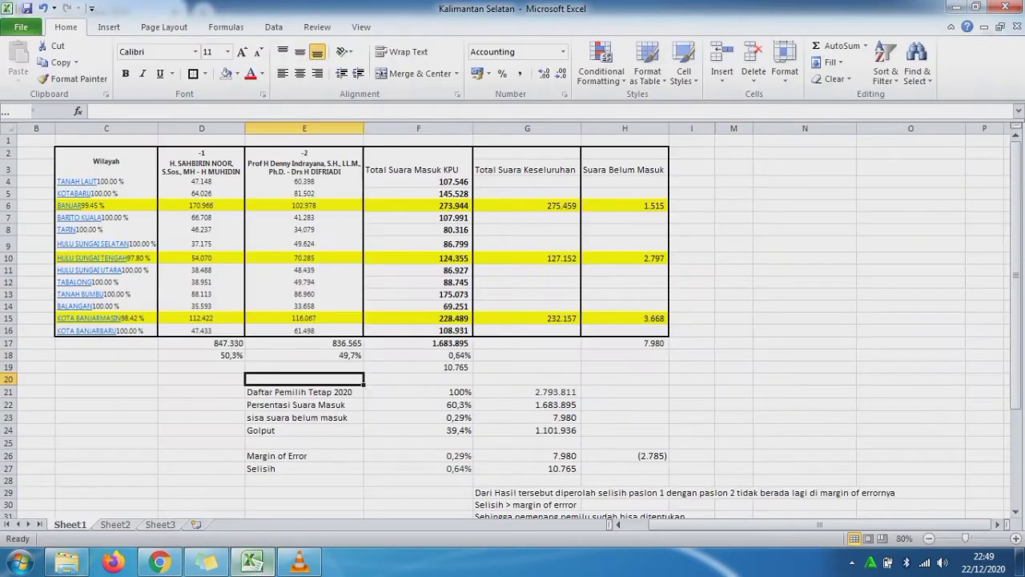
Step: Examine the Banjar row's figures and the formulas for its overall vote total and its votes not yet received
{"action": "left_click", "coordinate": [106, 206]}
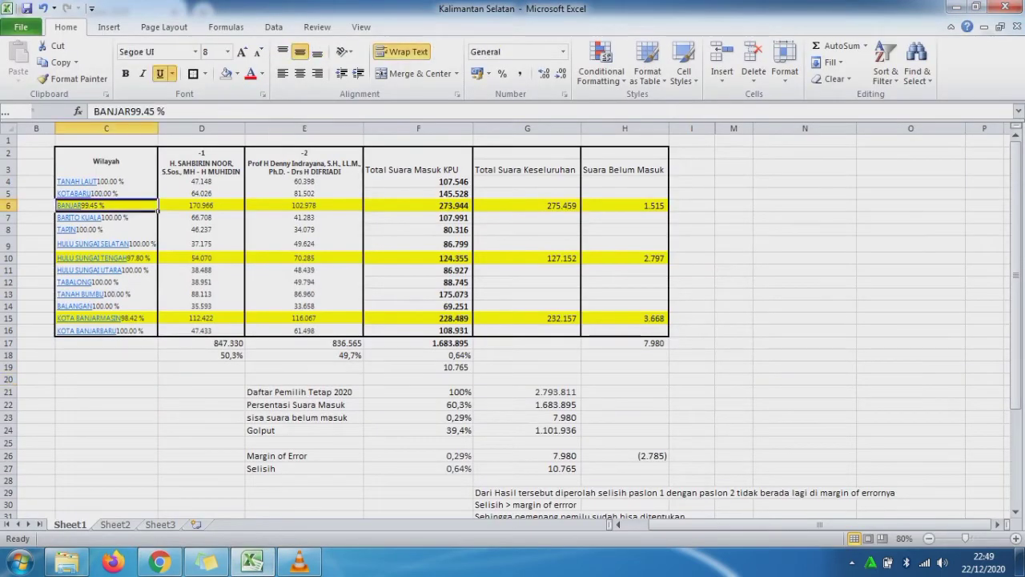
{"action": "left_click", "coordinate": [202, 206]}
{"action": "left_click", "coordinate": [305, 206]}
{"action": "left_click", "coordinate": [417, 206]}
{"action": "left_click", "coordinate": [527, 205]}
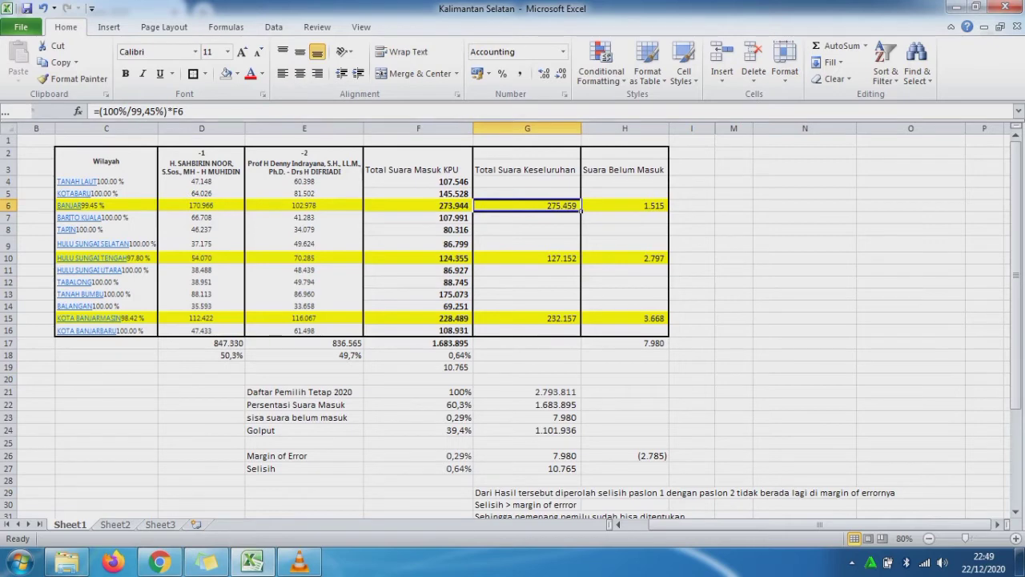
{"action": "key", "text": "F2"}
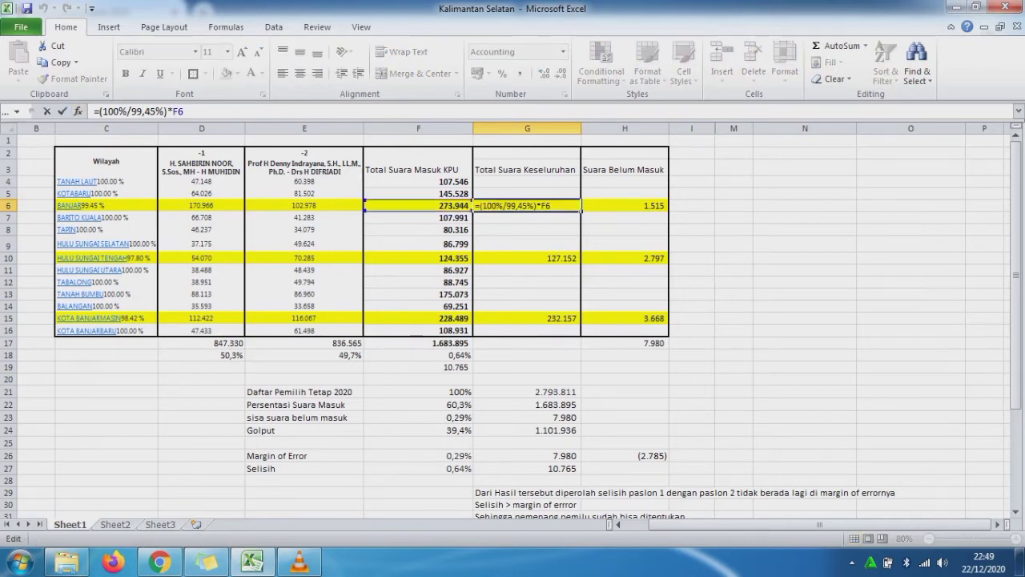
{"action": "key", "text": "ctrl+Return"}
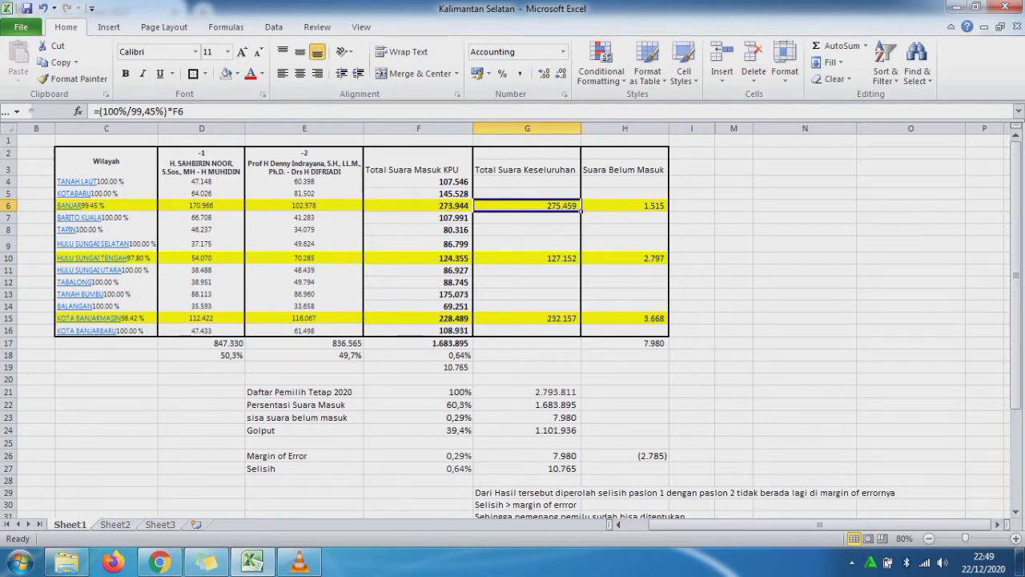
{"action": "left_click", "coordinate": [625, 206]}
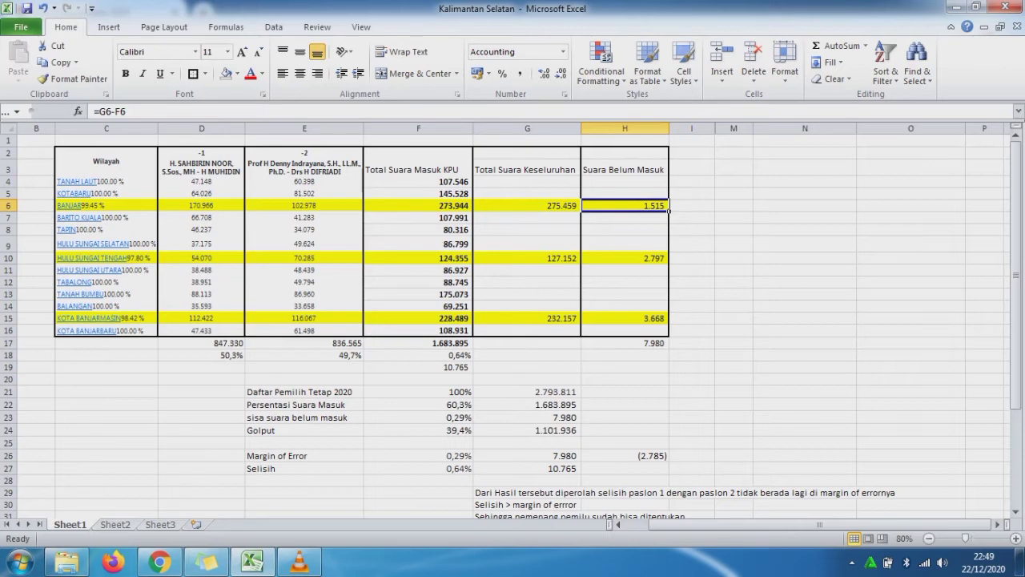
Step: Inspect the overall-total and outstanding-vote formulas in the Hulu Sungai Tengah and Kota Banjarmasin rows
{"action": "left_click", "coordinate": [527, 258]}
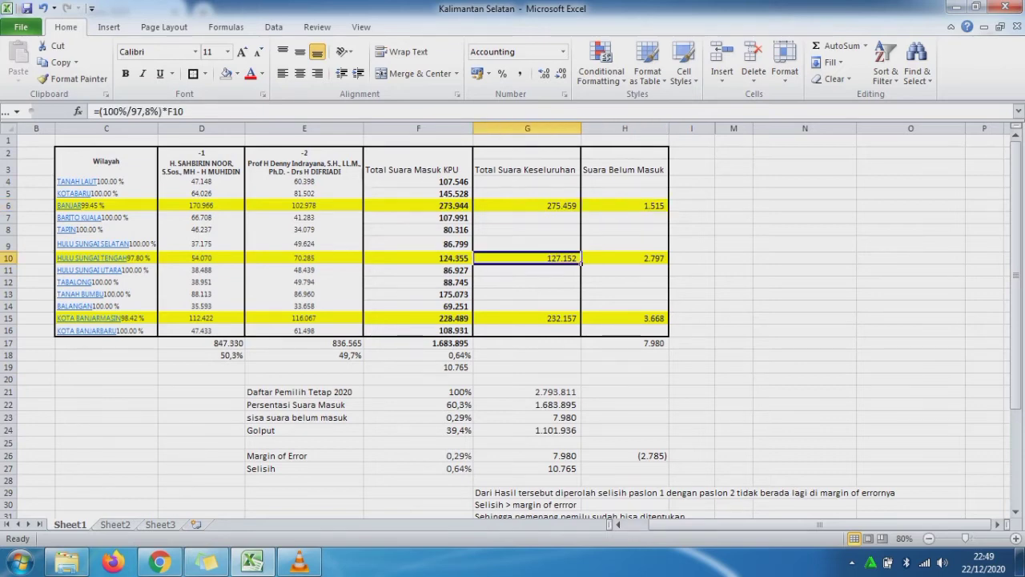
{"action": "key", "text": "F2"}
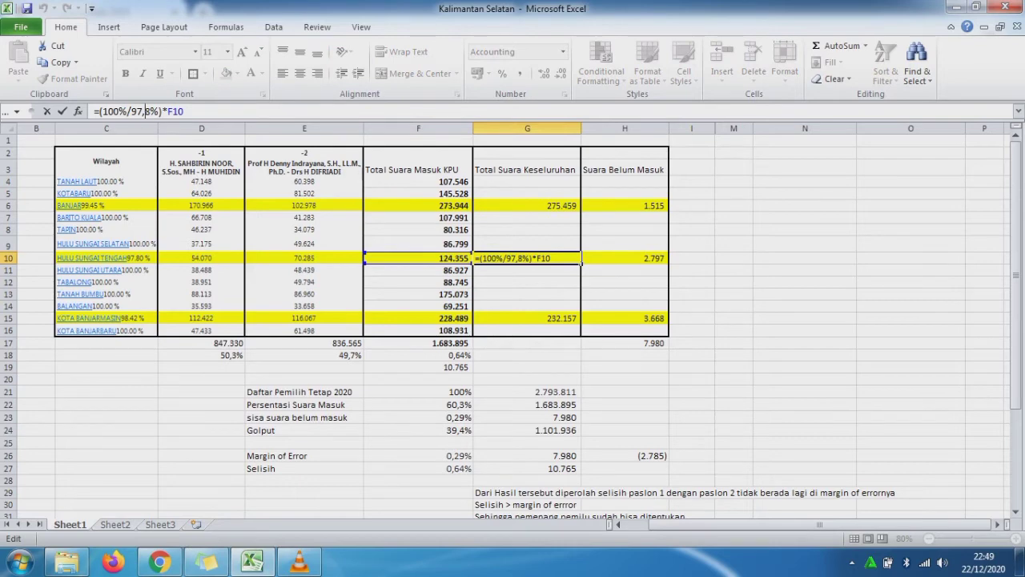
{"action": "key", "text": "ctrl+Return"}
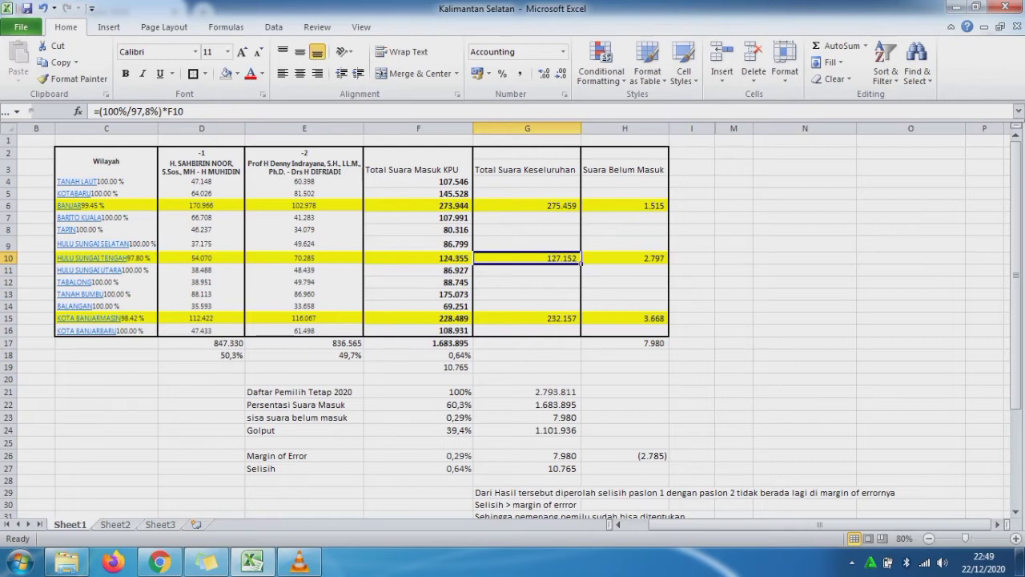
{"action": "left_click", "coordinate": [624, 258]}
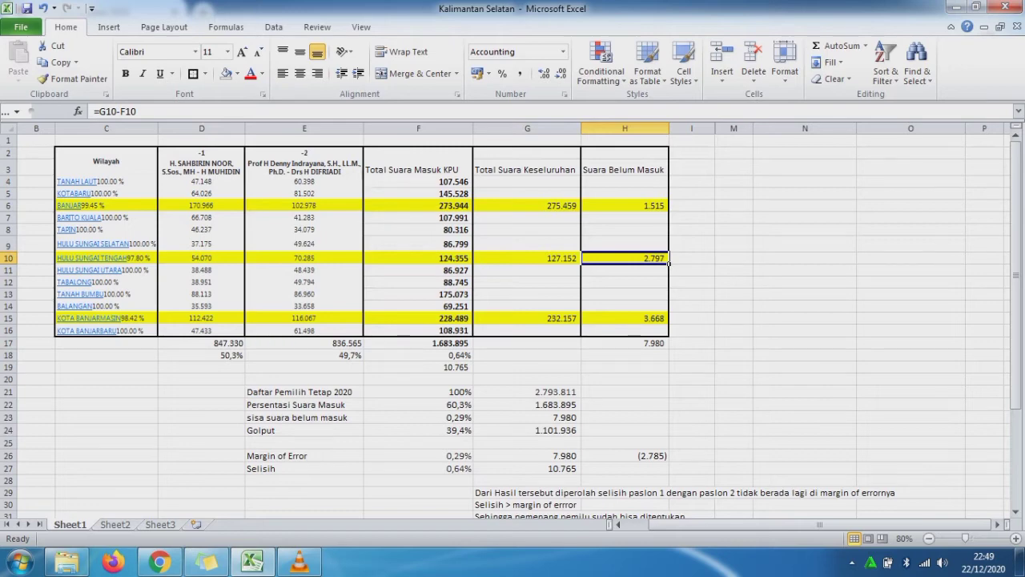
{"action": "left_click", "coordinate": [527, 318]}
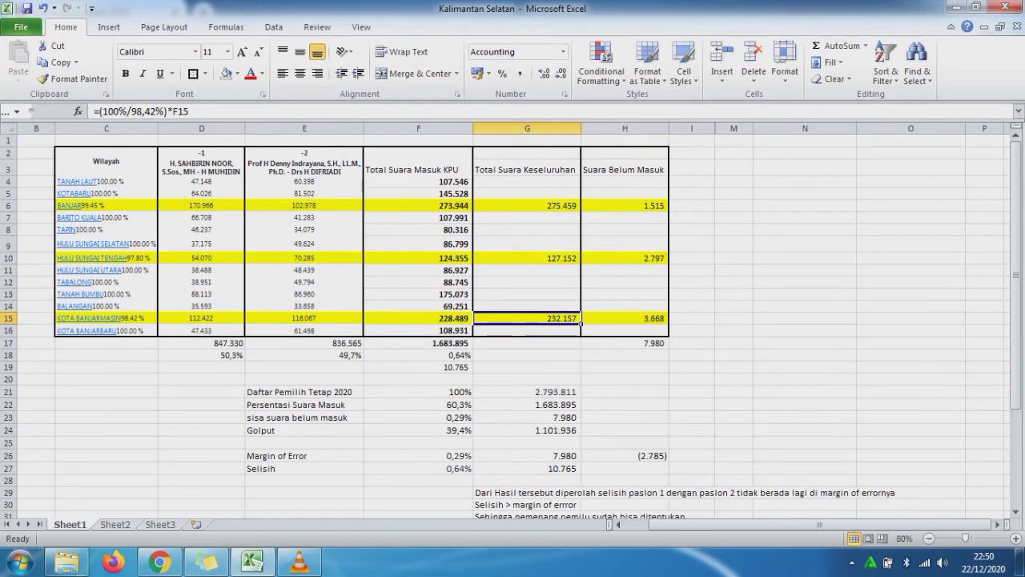
{"action": "left_click", "coordinate": [625, 318]}
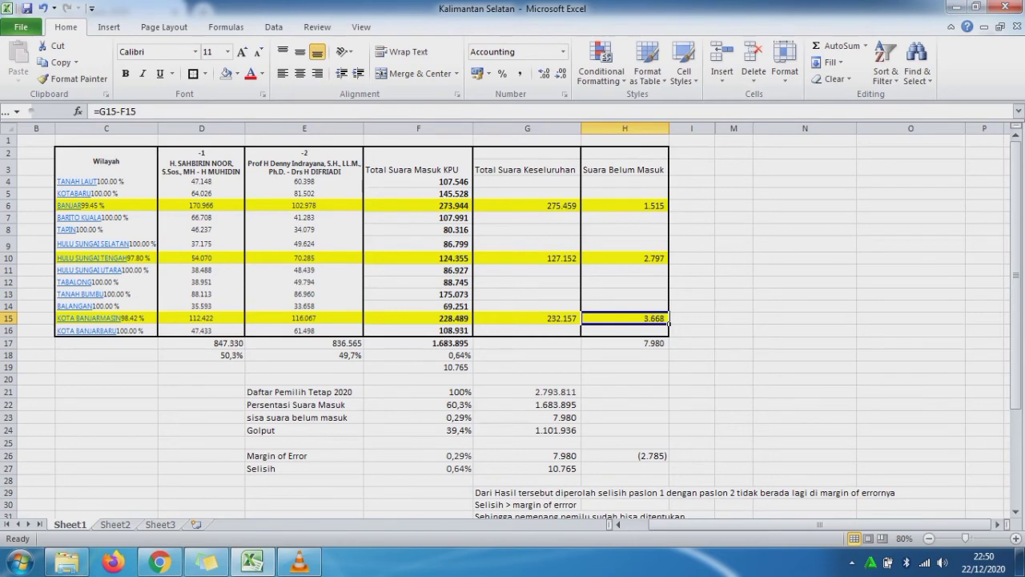
Step: Check the sum formula in H17 for the Suara Belum Masuk column and fill the cell yellow
{"action": "left_click", "coordinate": [624, 343]}
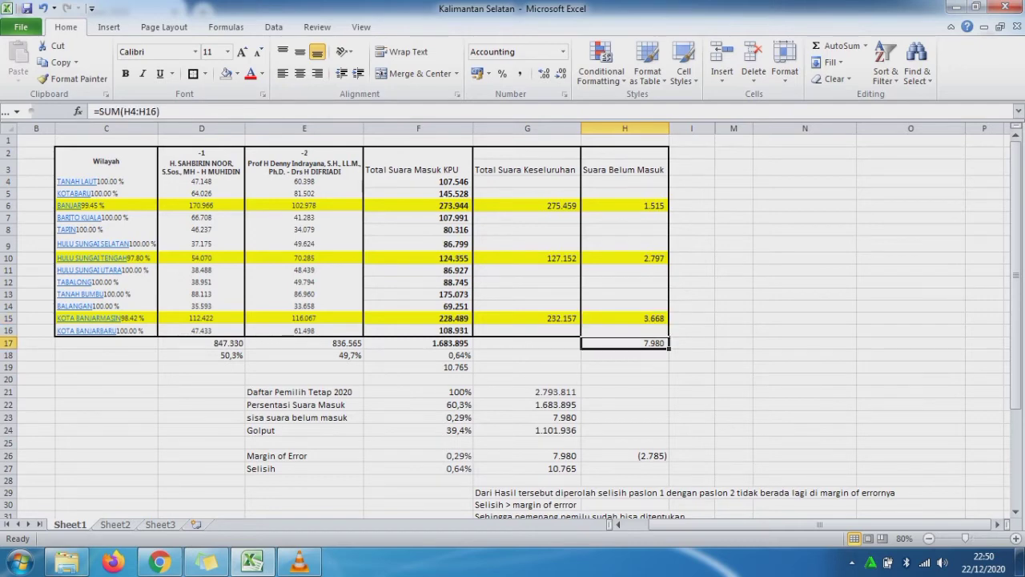
{"action": "left_click", "coordinate": [147, 110]}
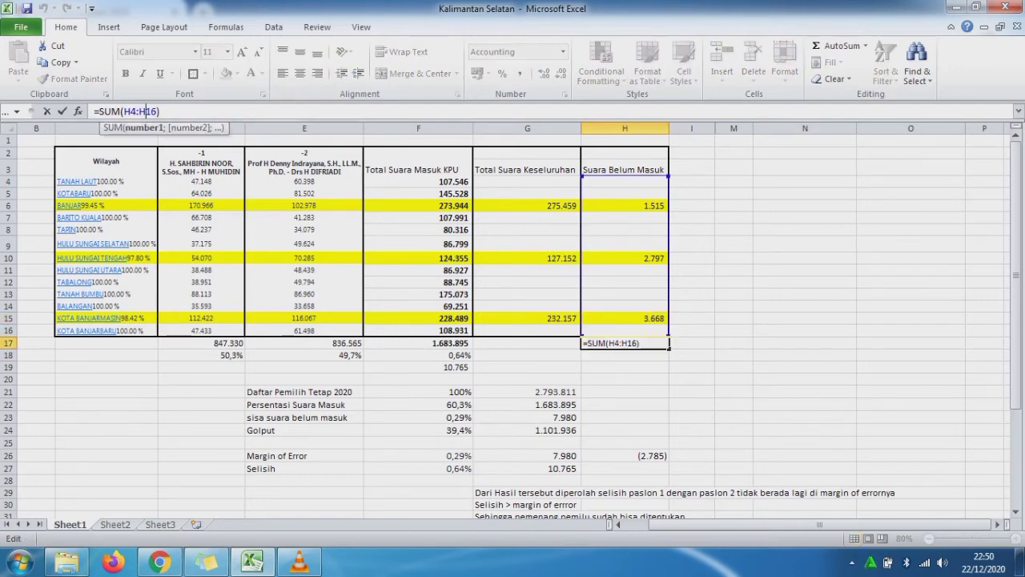
{"action": "key", "text": "Escape"}
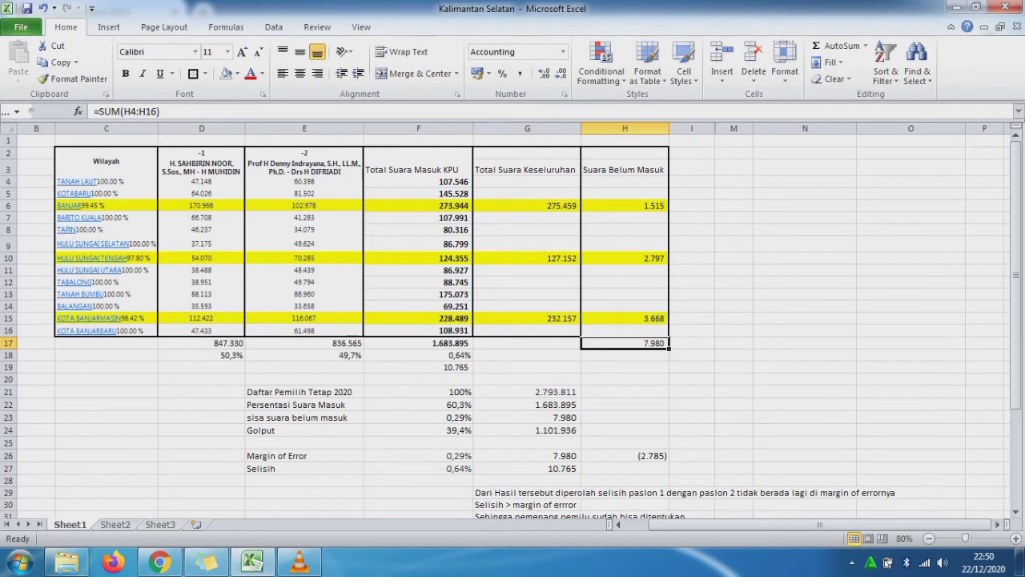
{"action": "left_click", "coordinate": [237, 73]}
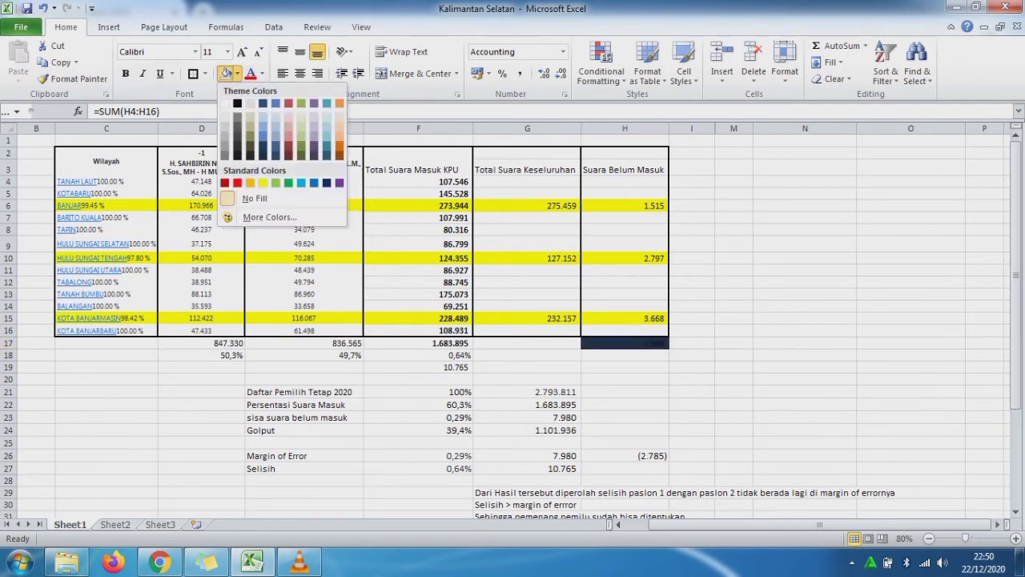
{"action": "left_click", "coordinate": [262, 183]}
{"action": "left_click", "coordinate": [526, 355]}
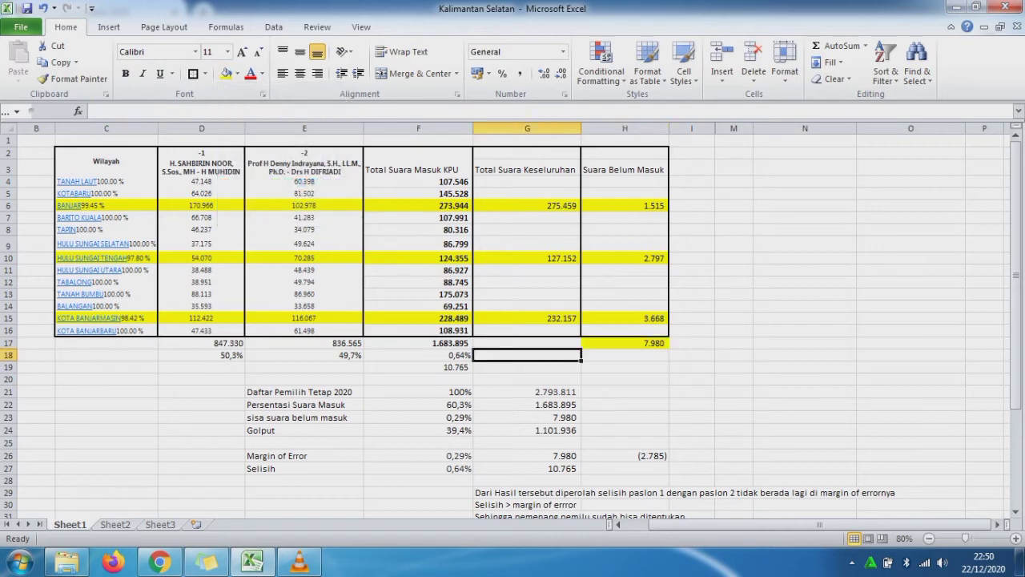
Step: Inspect the sum formulas for both candidate pairs' vote totals in D17 and E17
{"action": "left_click", "coordinate": [202, 344]}
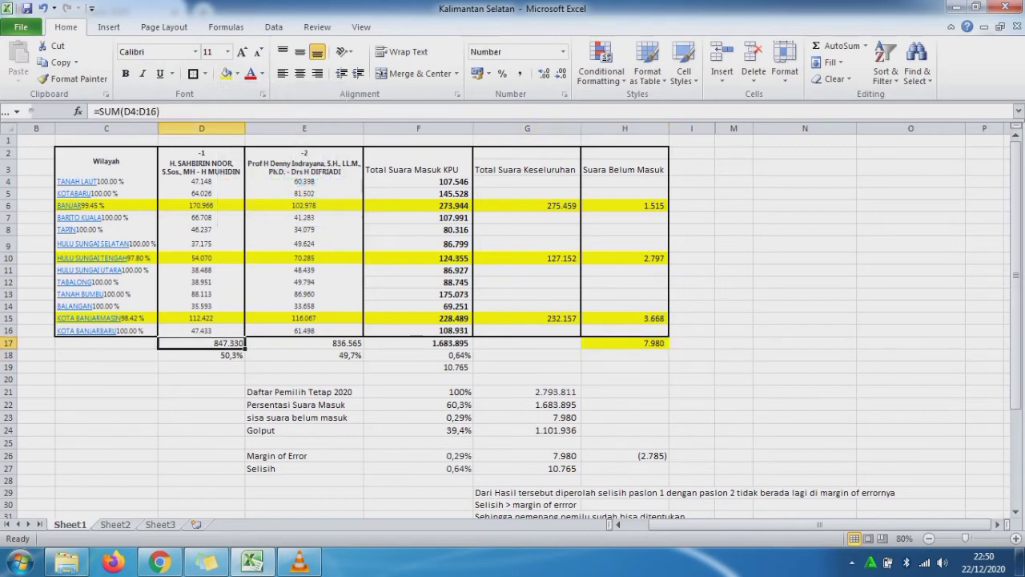
{"action": "left_click", "coordinate": [136, 112]}
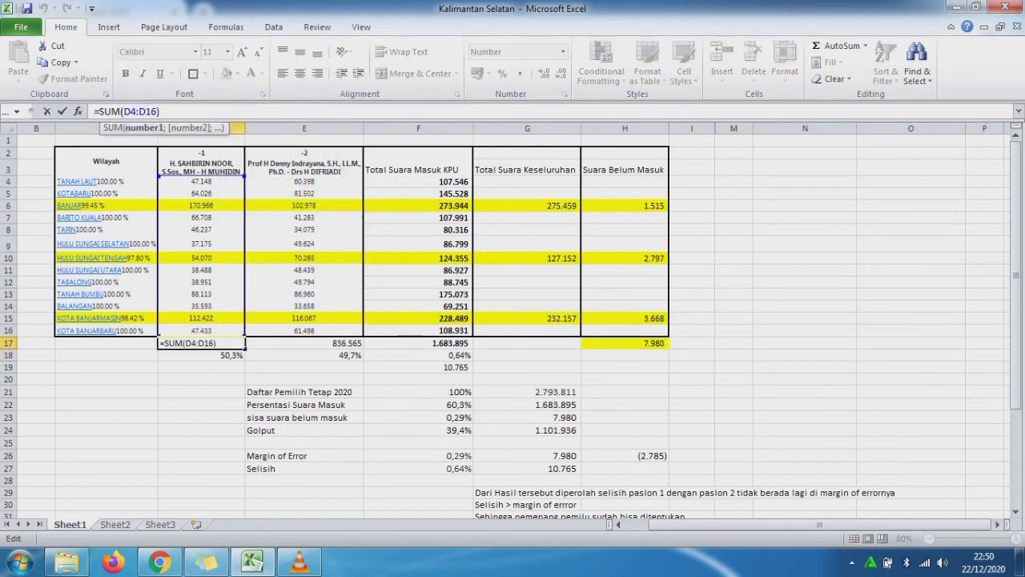
{"action": "key", "text": "Escape"}
{"action": "key", "text": "Right"}
{"action": "key", "text": "F2"}
{"action": "key", "text": "Escape"}
Step: Change the Total Suara Masuk KPU sum in F17 to add the regional totals, =SUM(F4:F16)
{"action": "key", "text": "Right"}
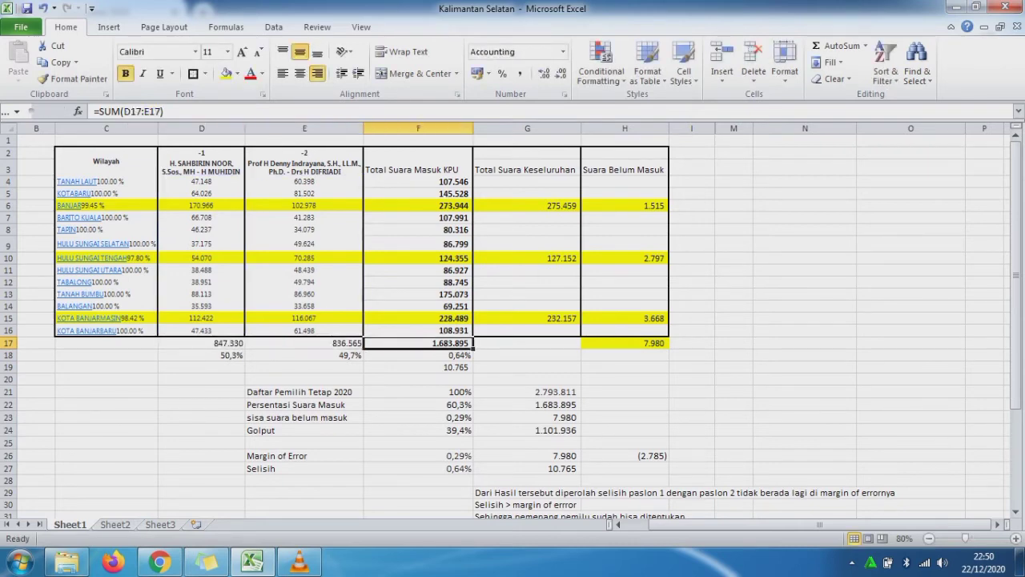
{"action": "key", "text": "F2"}
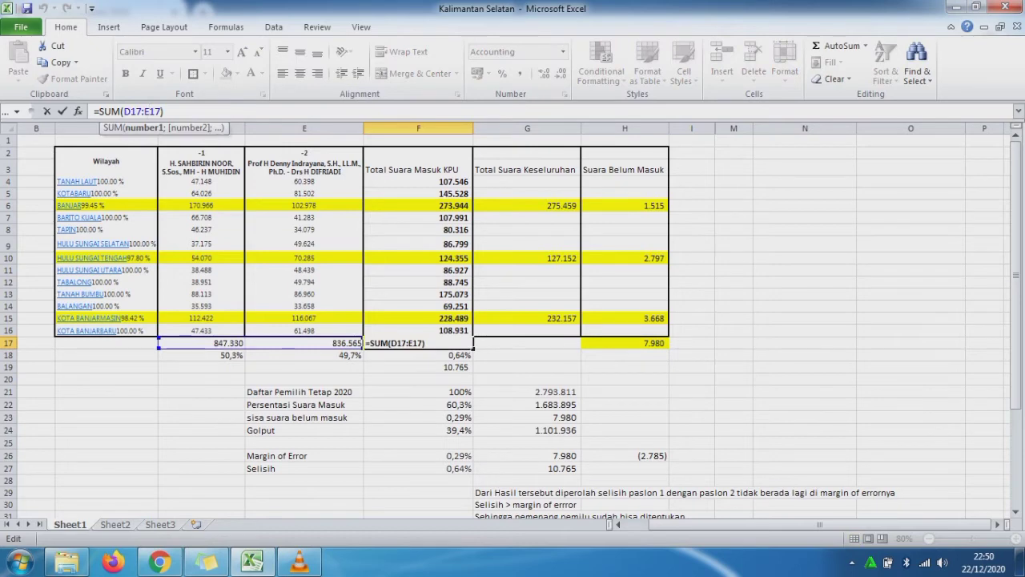
{"action": "left_click_drag", "start_coordinate": [232, 337], "coordinate": [424, 181]}
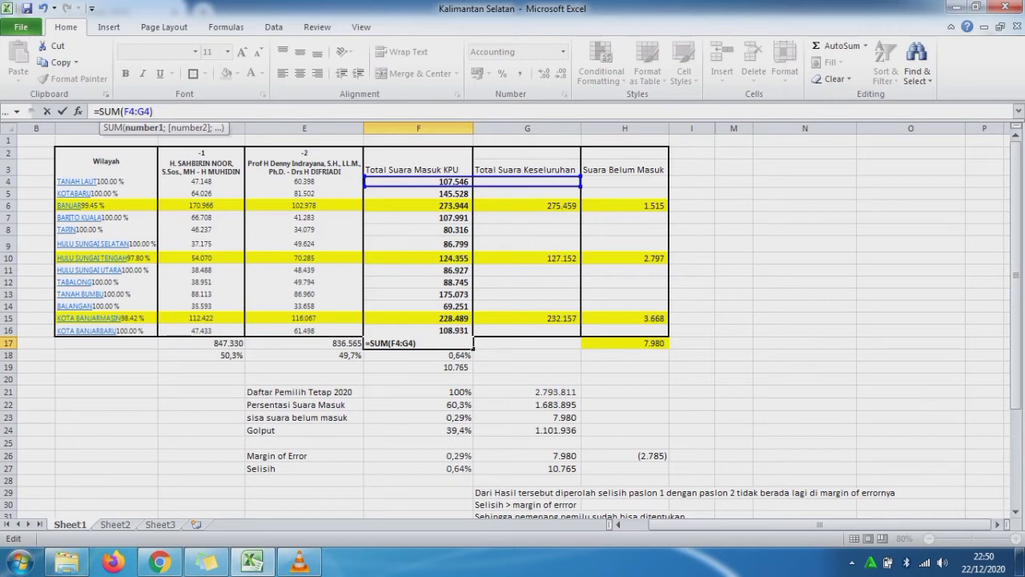
{"action": "key", "text": "shift+Left"}
{"action": "key", "text": "shift+Down"}
{"action": "key", "text": "shift+Down"}
{"action": "key", "text": "shift+Down"}
{"action": "key", "text": "shift+Down"}
{"action": "key", "text": "shift+Down"}
{"action": "key", "text": "shift+Down"}
{"action": "key", "text": "shift+Down"}
{"action": "key", "text": "shift+Down"}
{"action": "key", "text": "shift+Down"}
{"action": "key", "text": "shift+Down"}
{"action": "key", "text": "shift+Down"}
{"action": "key", "text": "shift+Down"}
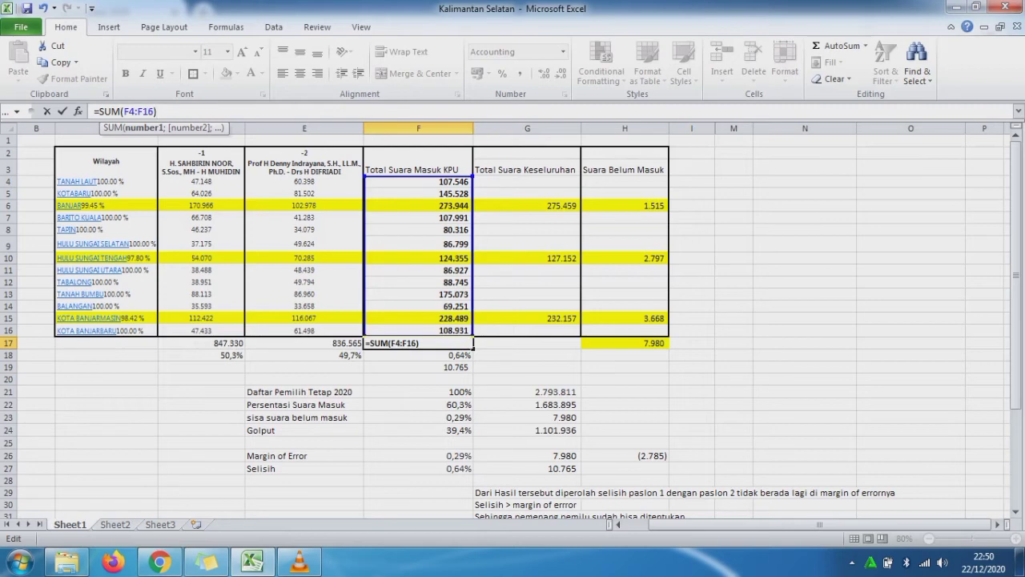
{"action": "key", "text": "Return"}
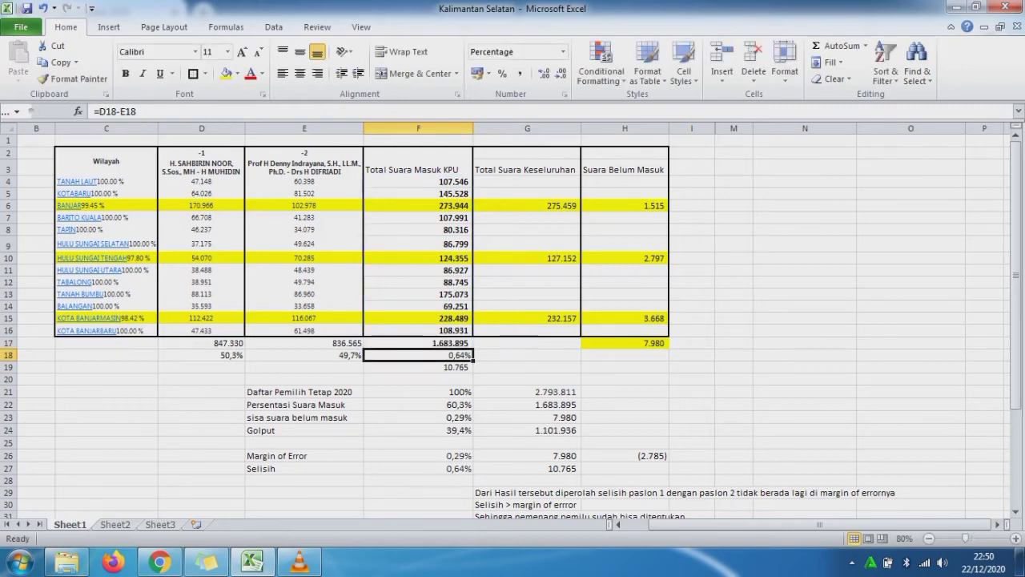
{"action": "key", "text": "Up"}
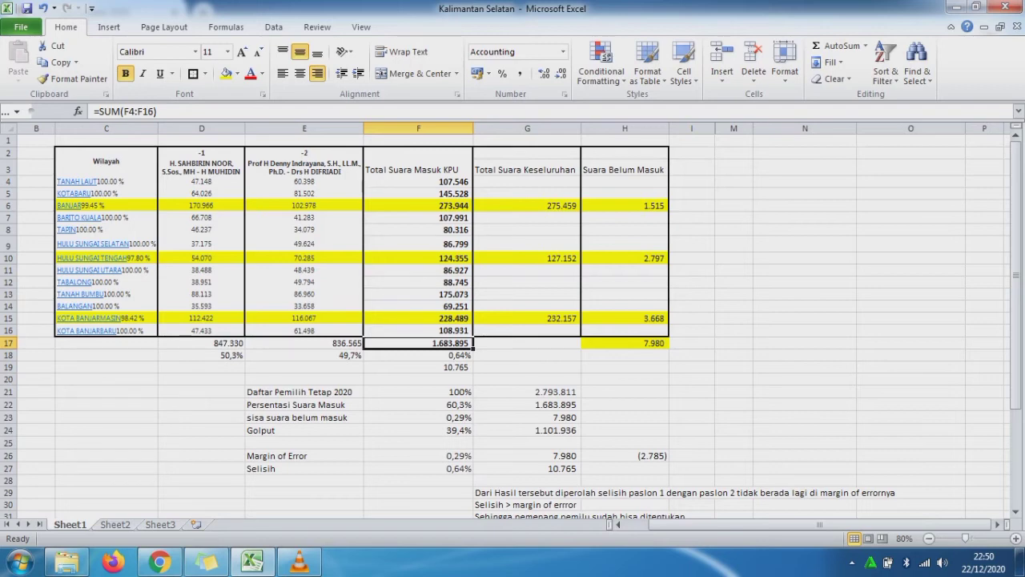
Step: Review both candidate pairs' vote totals in row 17 and the percentage formulas beneath them in D18 and E18
{"action": "left_click", "coordinate": [201, 343]}
{"action": "left_click", "coordinate": [305, 343]}
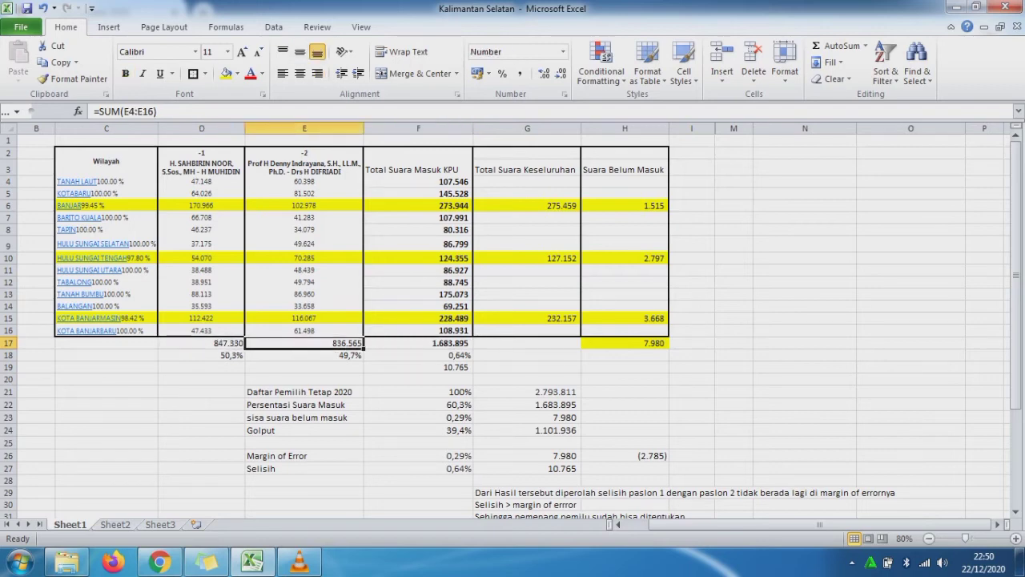
{"action": "left_click", "coordinate": [202, 355]}
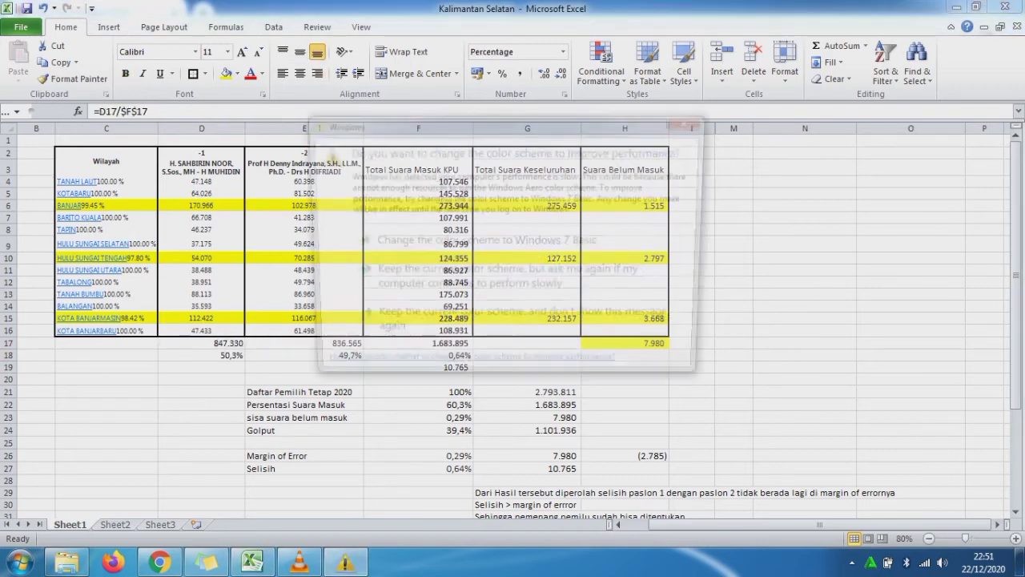
{"action": "left_click", "coordinate": [202, 355]}
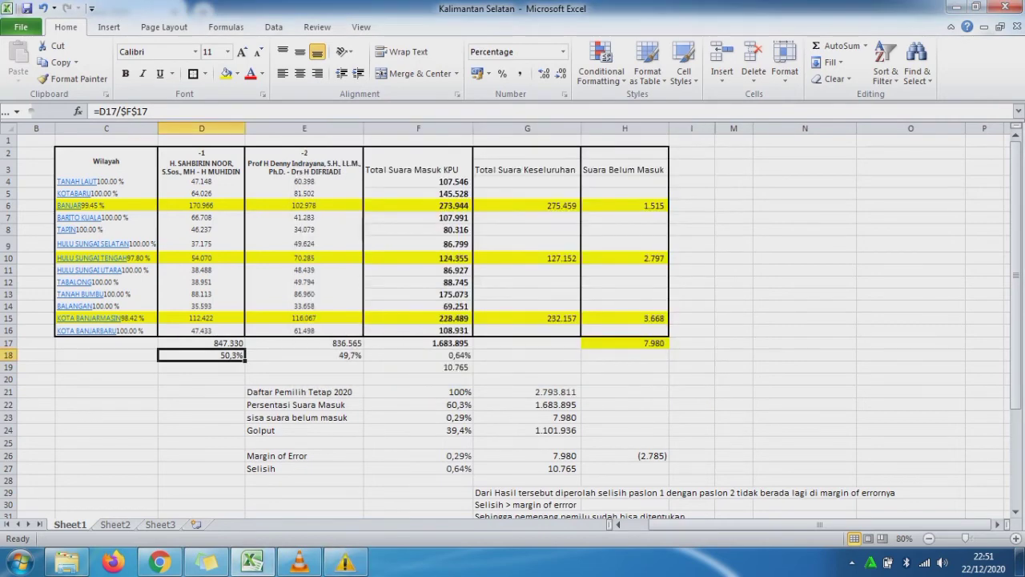
{"action": "left_click", "coordinate": [305, 355]}
{"action": "left_click", "coordinate": [126, 112]}
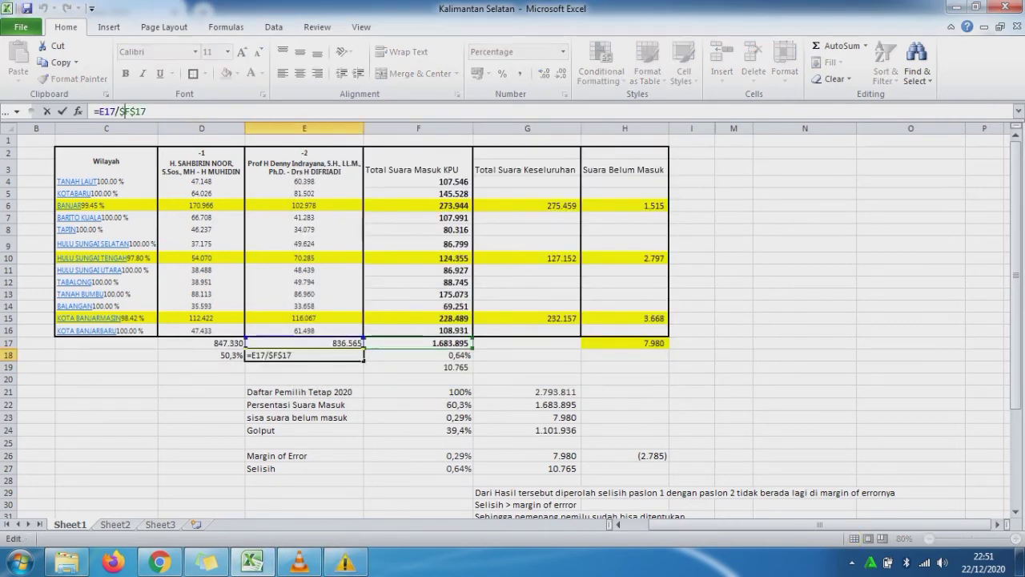
{"action": "key", "text": "Escape"}
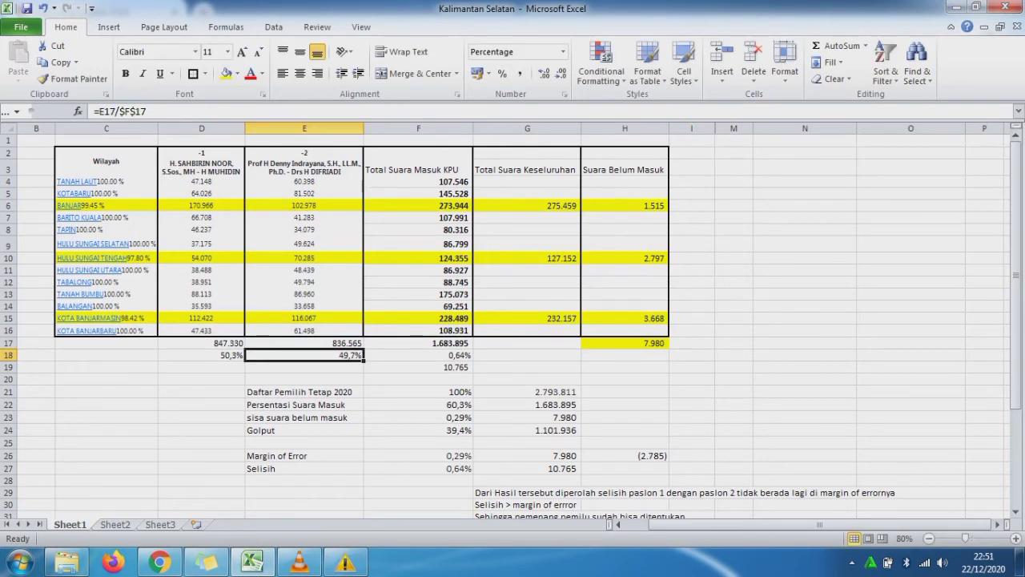
{"action": "left_click", "coordinate": [202, 356]}
{"action": "left_click", "coordinate": [120, 111]}
{"action": "key", "text": "Escape"}
Step: Inspect the formulas for the percentage difference in F18 and the vote difference in F19
{"action": "left_click", "coordinate": [418, 355]}
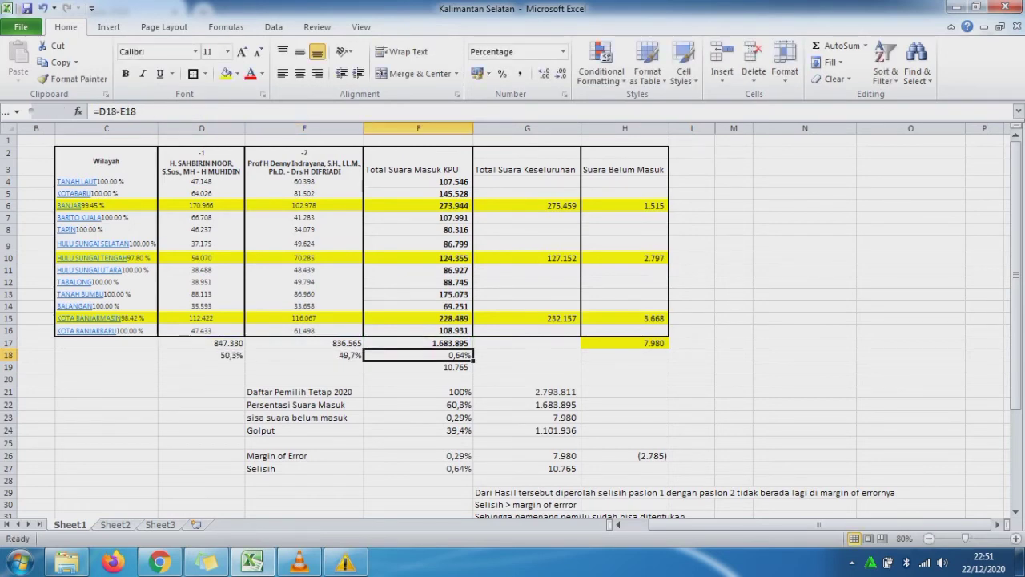
{"action": "key", "text": "F2"}
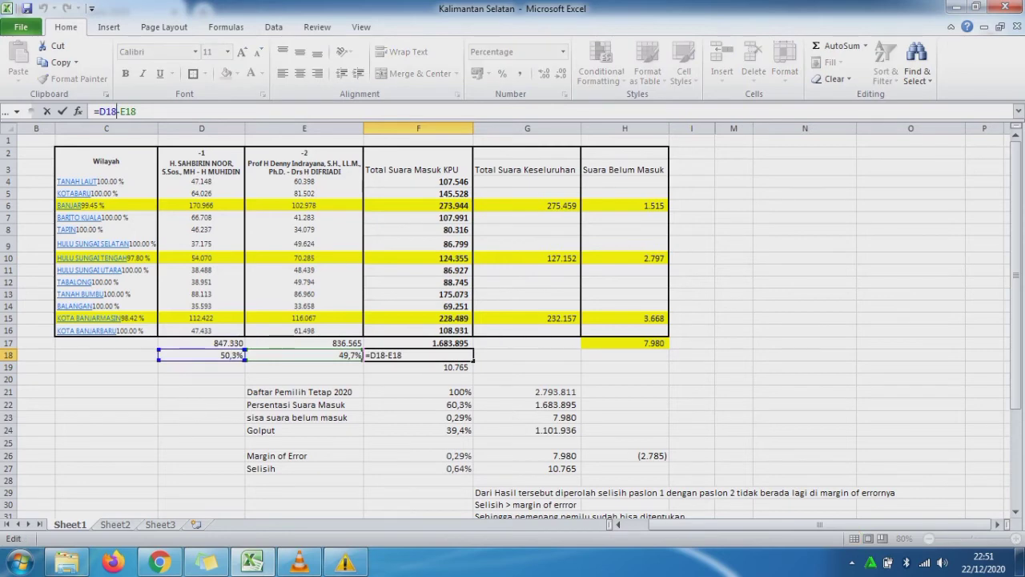
{"action": "key", "text": "Escape"}
{"action": "left_click", "coordinate": [418, 367]}
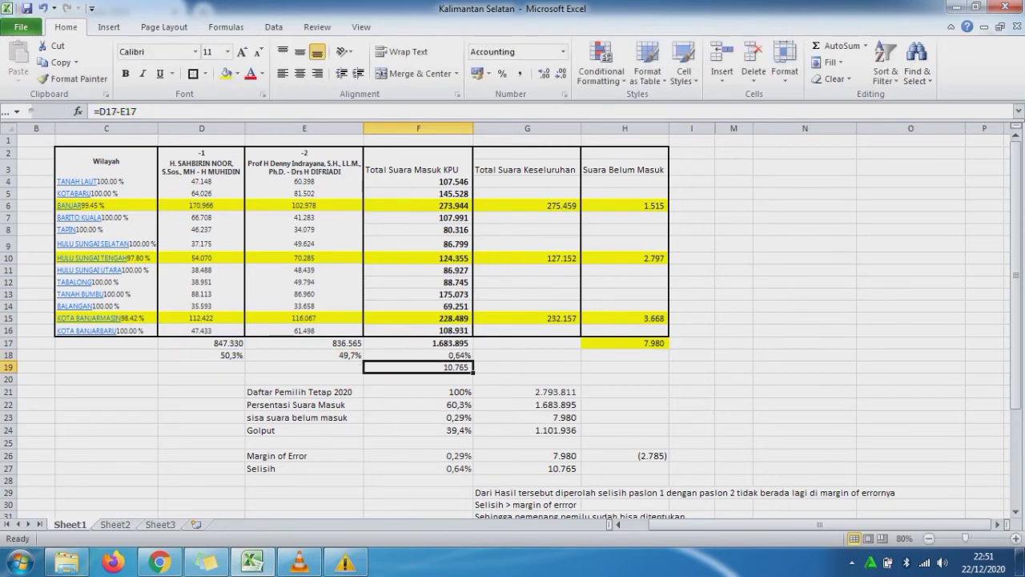
{"action": "key", "text": "F2"}
{"action": "key", "text": "Escape"}
Step: Examine the summary's registered voter count, votes received and outstanding votes in G21 to G23, including their cell references
{"action": "left_click", "coordinate": [527, 391]}
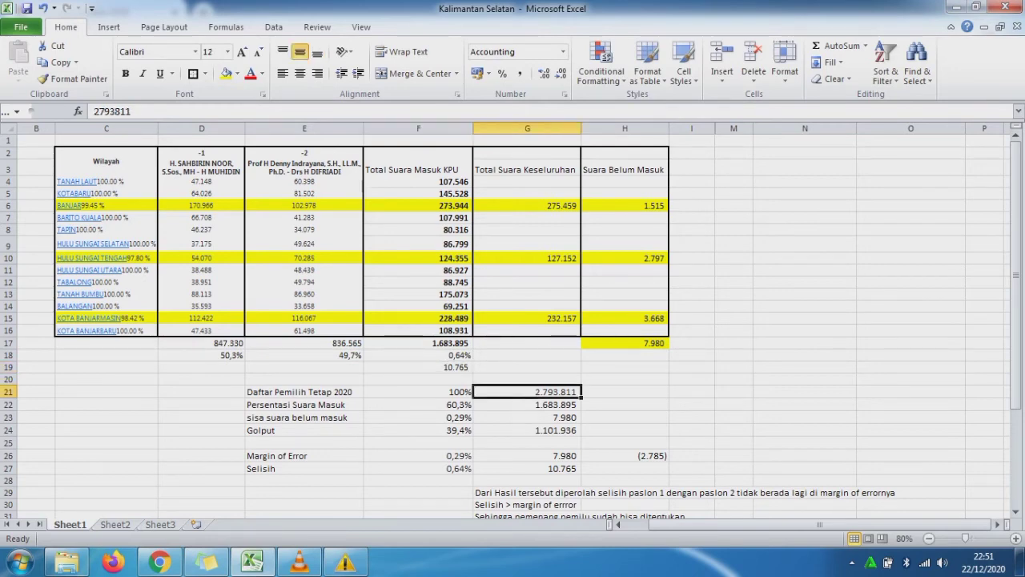
{"action": "left_click", "coordinate": [527, 405]}
{"action": "left_click", "coordinate": [116, 111]}
{"action": "key", "text": "Escape"}
{"action": "left_click", "coordinate": [526, 417]}
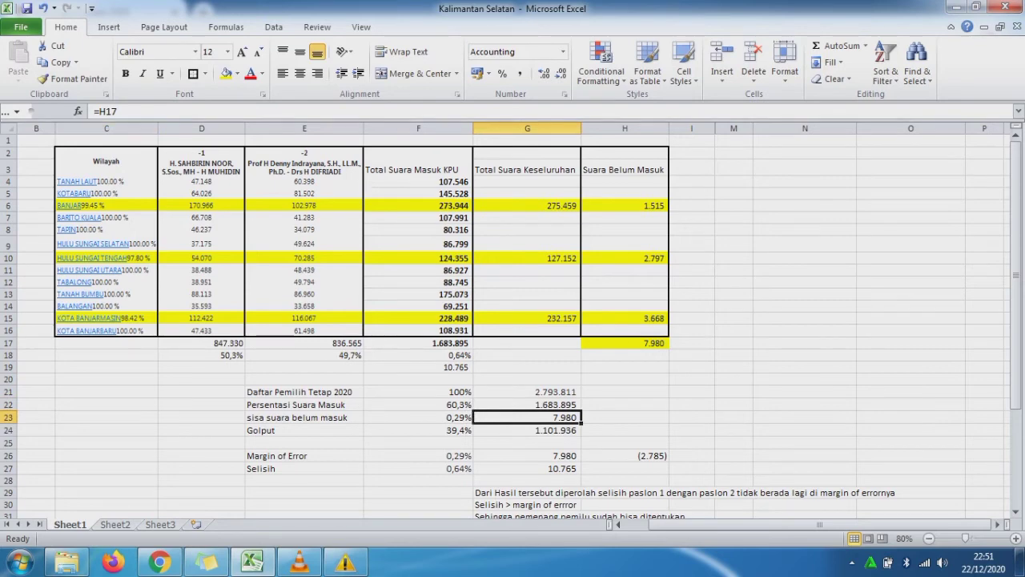
{"action": "key", "text": "F2"}
{"action": "key", "text": "Escape"}
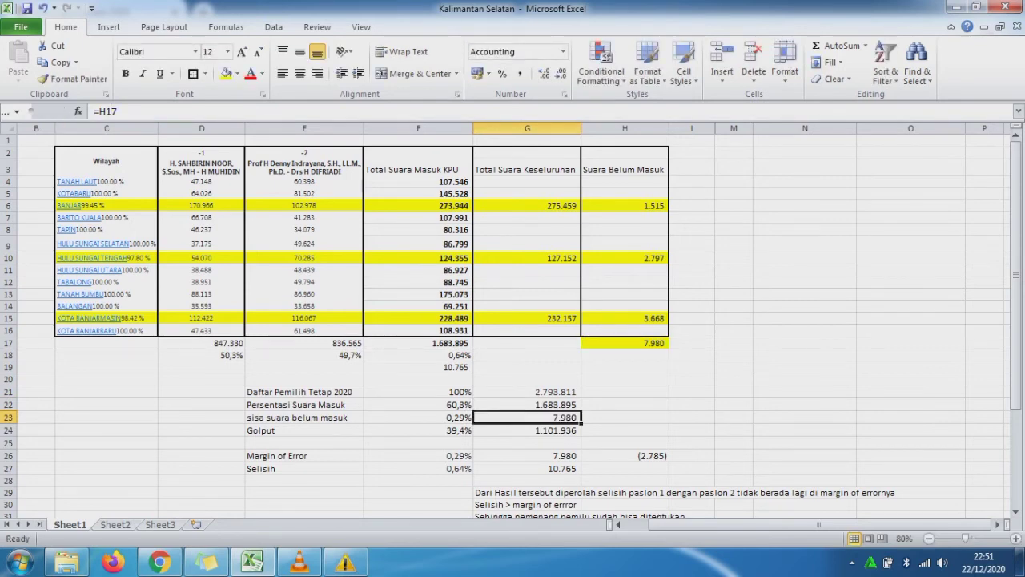
Step: Inspect the formula behind the Golput count in G24
{"action": "left_click", "coordinate": [527, 430]}
{"action": "key", "text": "F2"}
{"action": "key", "text": "Escape"}
Step: Clear the stray value in H26, beside the Margin of Error row
{"action": "key", "text": "Down"}
{"action": "key", "text": "Down"}
{"action": "key", "text": "Down"}
{"action": "key", "text": "Down"}
{"action": "key", "text": "Down"}
{"action": "key", "text": "Down"}
{"action": "key", "text": "Down"}
{"action": "key", "text": "Down"}
{"action": "key", "text": "Down"}
{"action": "key", "text": "Down"}
{"action": "key", "text": "Down"}
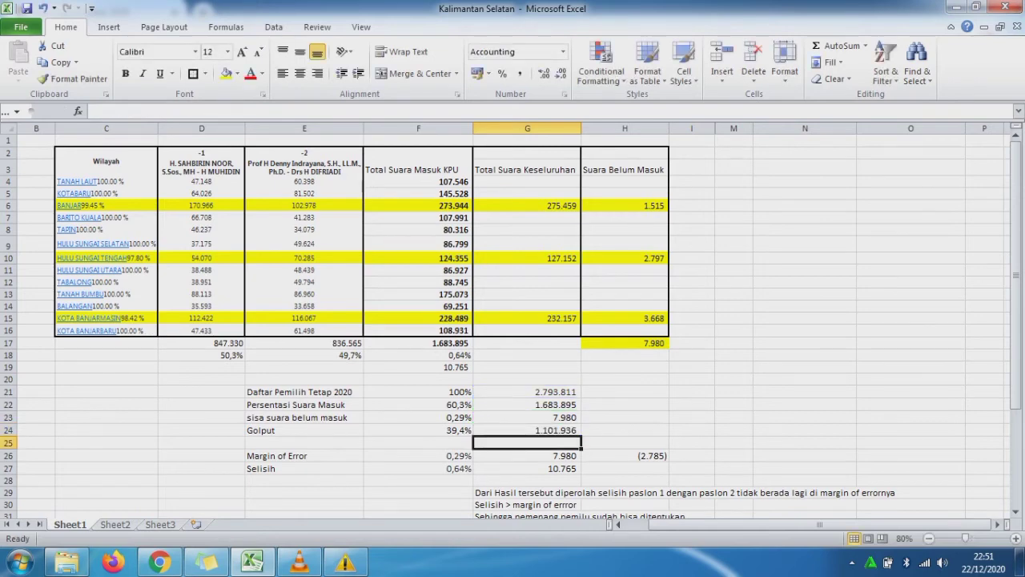
{"action": "left_click", "coordinate": [625, 402]}
{"action": "key", "text": "Delete"}
{"action": "key", "text": "Left"}
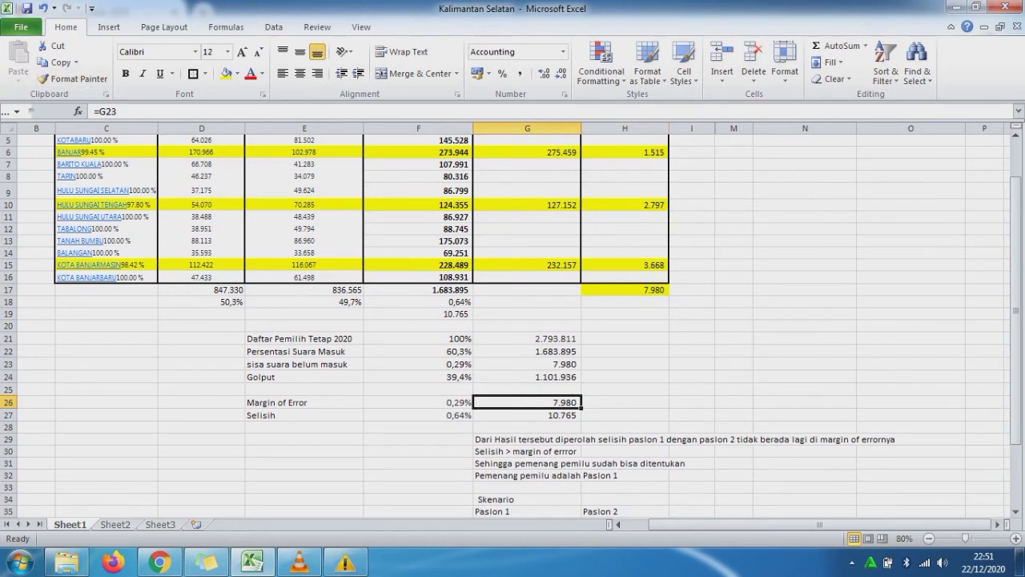
Step: Inspect the cell references behind the Margin of Error count in G26 and the Selisih count in G27
{"action": "left_click", "coordinate": [106, 112]}
{"action": "key", "text": "Escape"}
{"action": "left_click", "coordinate": [527, 415]}
{"action": "left_click", "coordinate": [107, 112]}
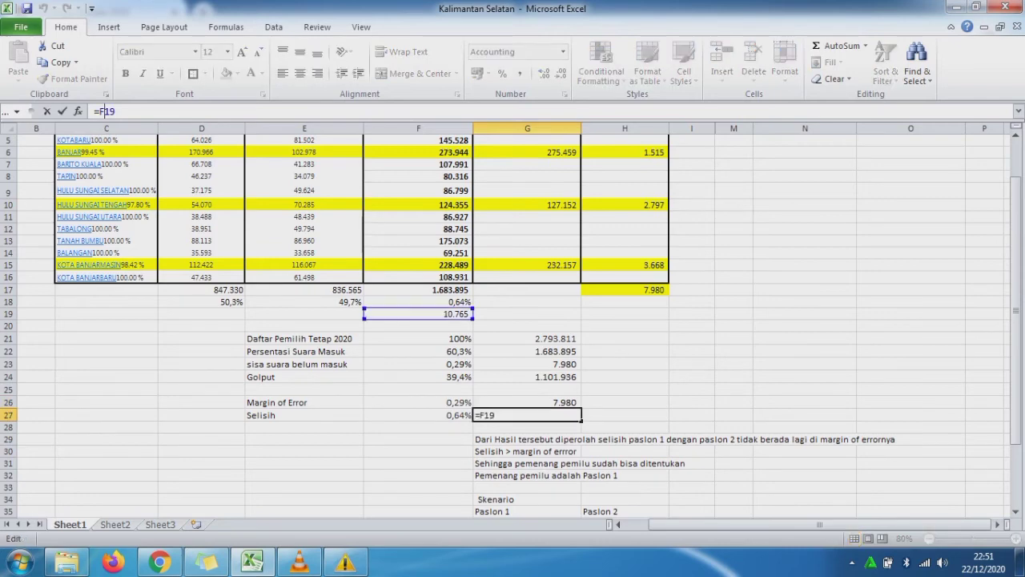
{"action": "key", "text": "Escape"}
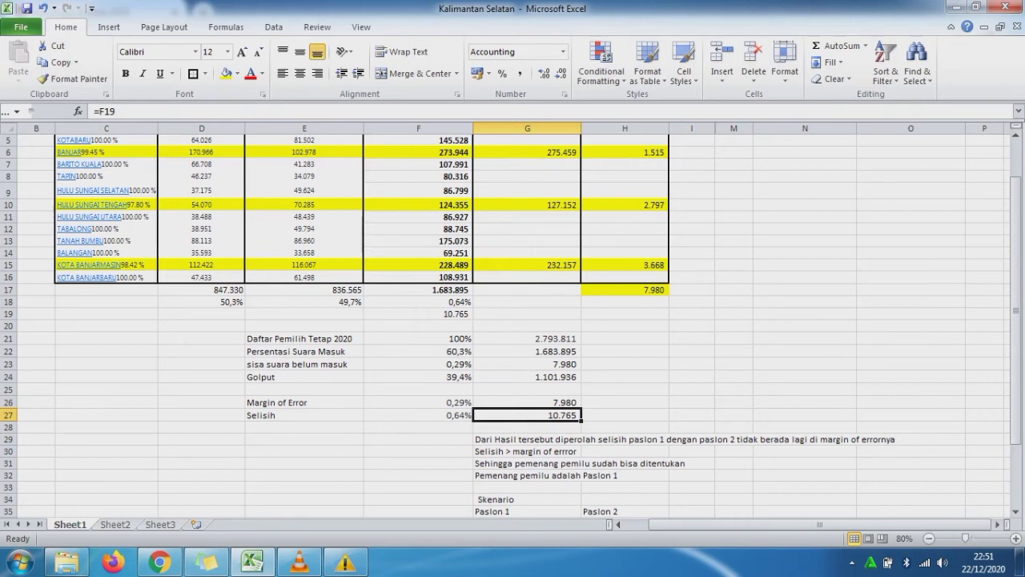
Step: Highlight the Selisih percentage and count in F27:G27 with a yellow fill
{"action": "left_click_drag", "start_coordinate": [418, 414], "coordinate": [527, 415]}
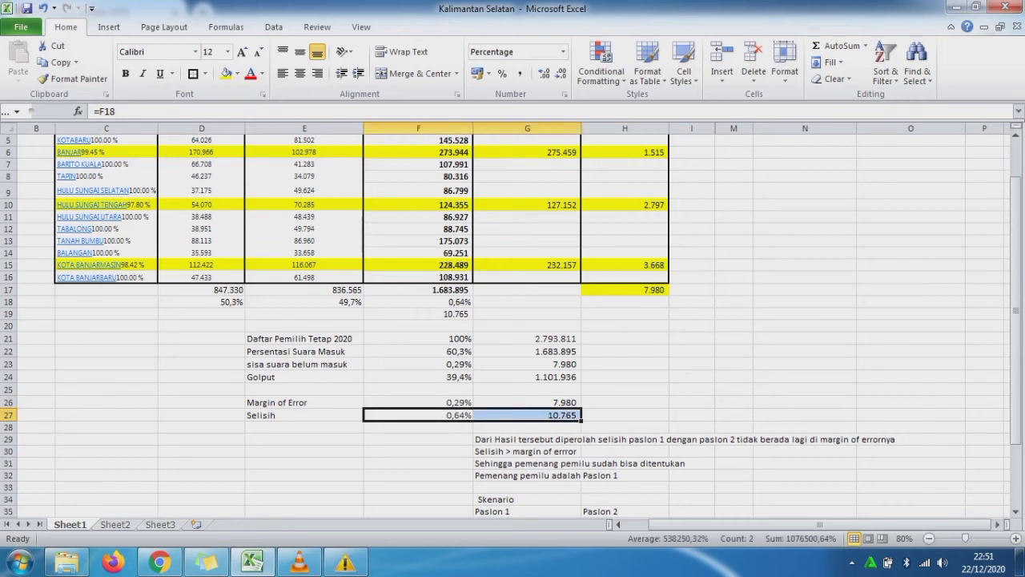
{"action": "left_click", "coordinate": [227, 72]}
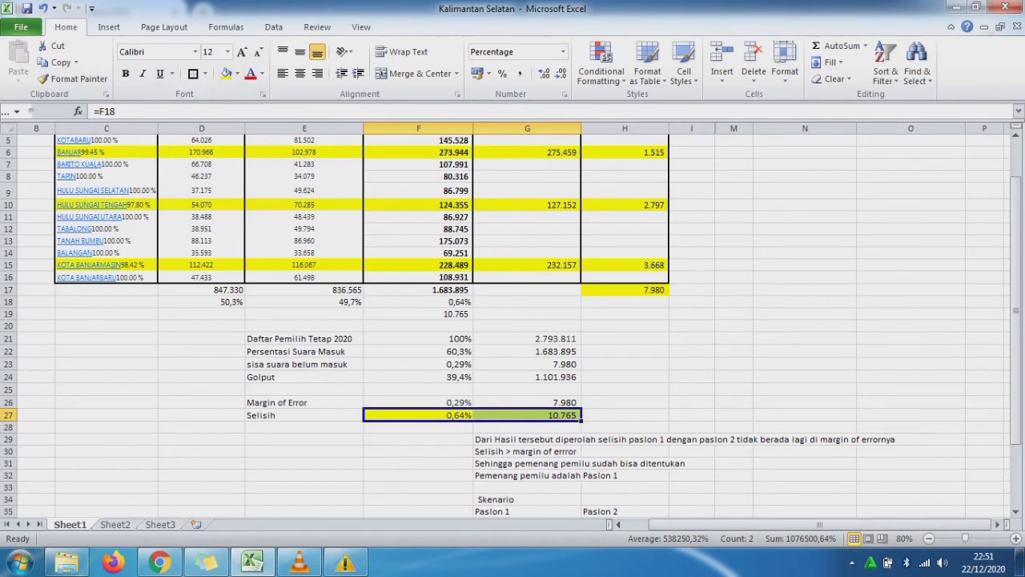
{"action": "left_click", "coordinate": [527, 438]}
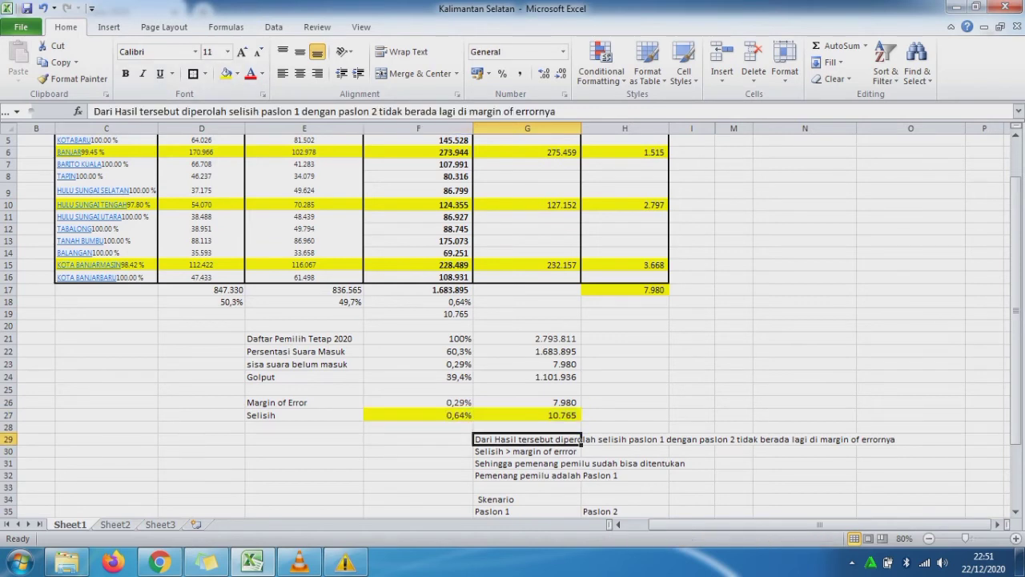
Step: Read through the written conclusions in G29 to G32 on the margin of error and the election winner
{"action": "key", "text": "Right"}
{"action": "key", "text": "Right"}
{"action": "key", "text": "Right"}
{"action": "key", "text": "Right"}
{"action": "key", "text": "Right"}
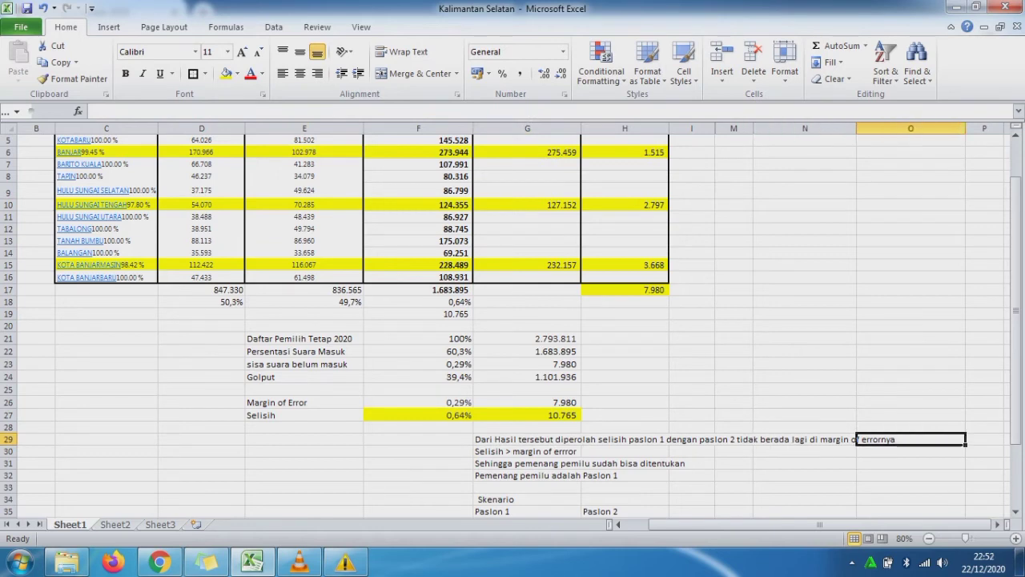
{"action": "left_click", "coordinate": [527, 451]}
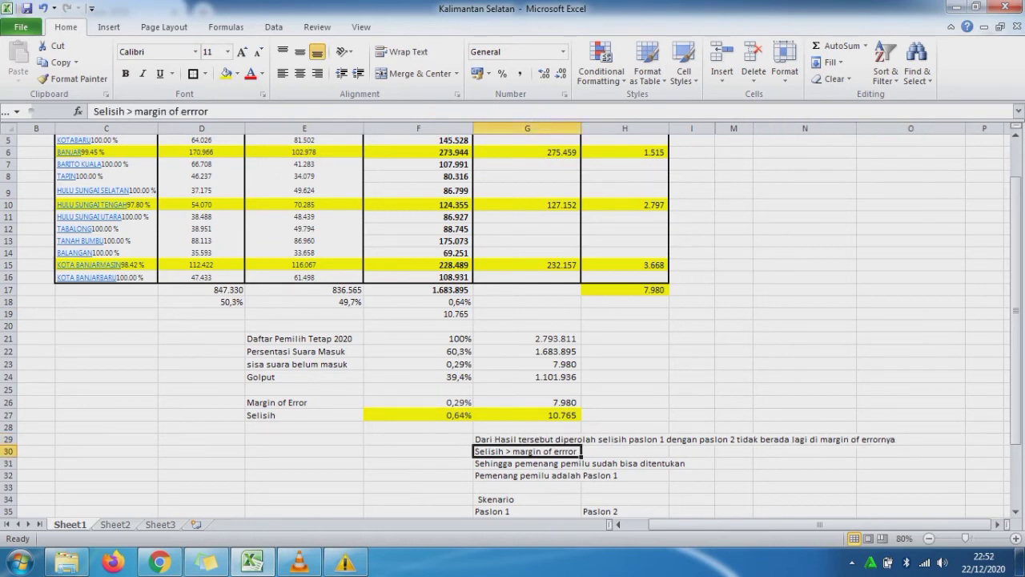
{"action": "left_click", "coordinate": [573, 463]}
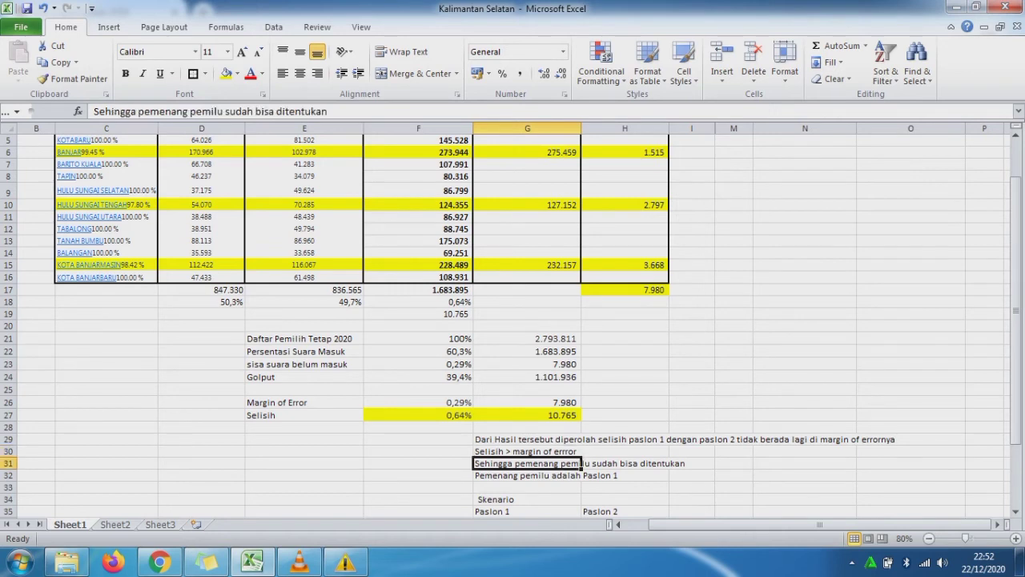
{"action": "left_click", "coordinate": [581, 475]}
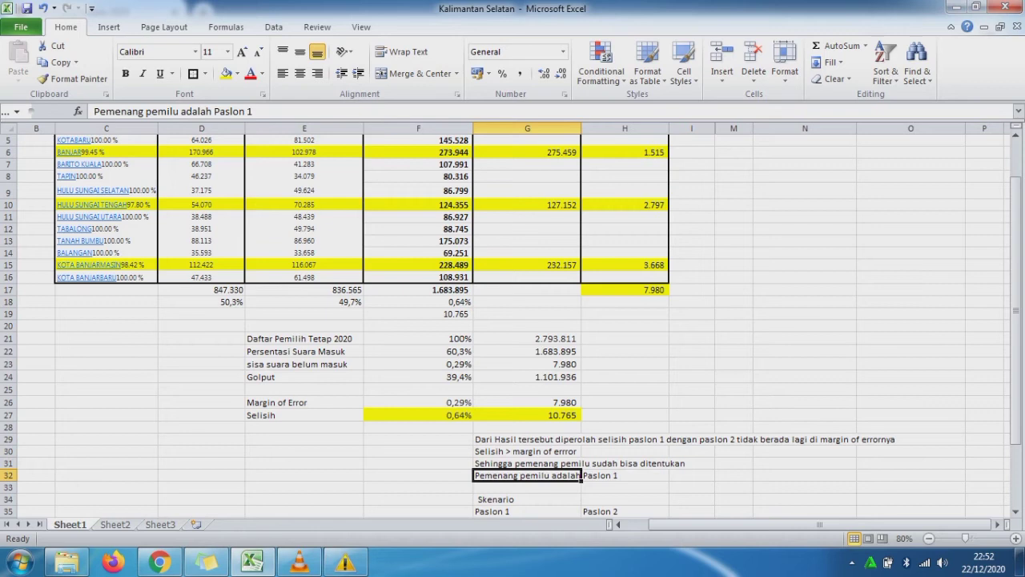
Step: Highlight the first candidate pair's vote total and percentage in D17:D18 with a yellow fill
{"action": "left_click_drag", "start_coordinate": [212, 289], "coordinate": [217, 302]}
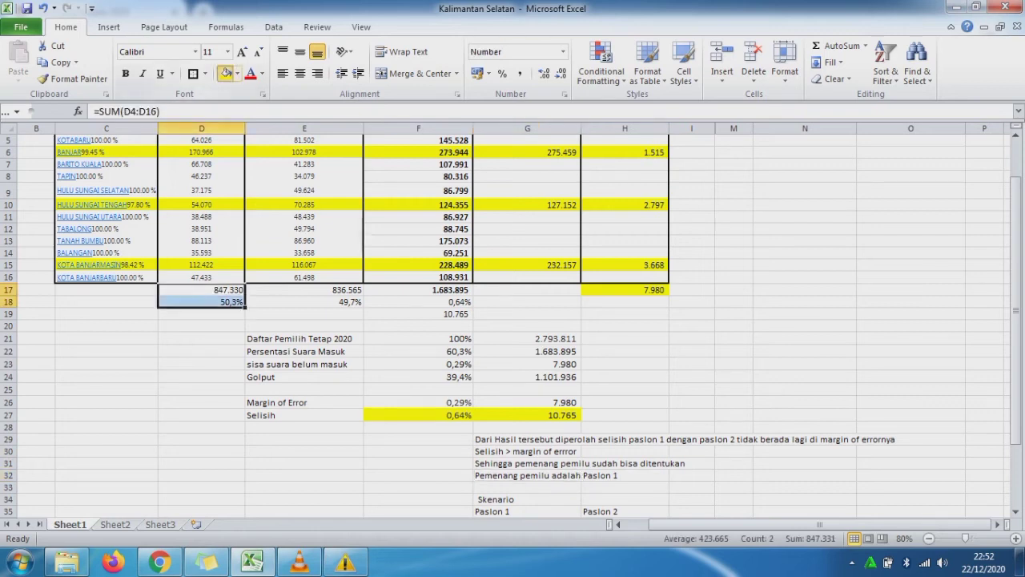
{"action": "left_click", "coordinate": [226, 73]}
{"action": "left_click", "coordinate": [527, 439]}
Step: In the Skenario table's Suara Masuk Ke paslon 2 row, enter 0 for Paslon 1 and =H17 for Paslon 2
{"action": "key", "text": "Down"}
{"action": "key", "text": "Down"}
{"action": "key", "text": "Down"}
{"action": "key", "text": "Down"}
{"action": "key", "text": "Down"}
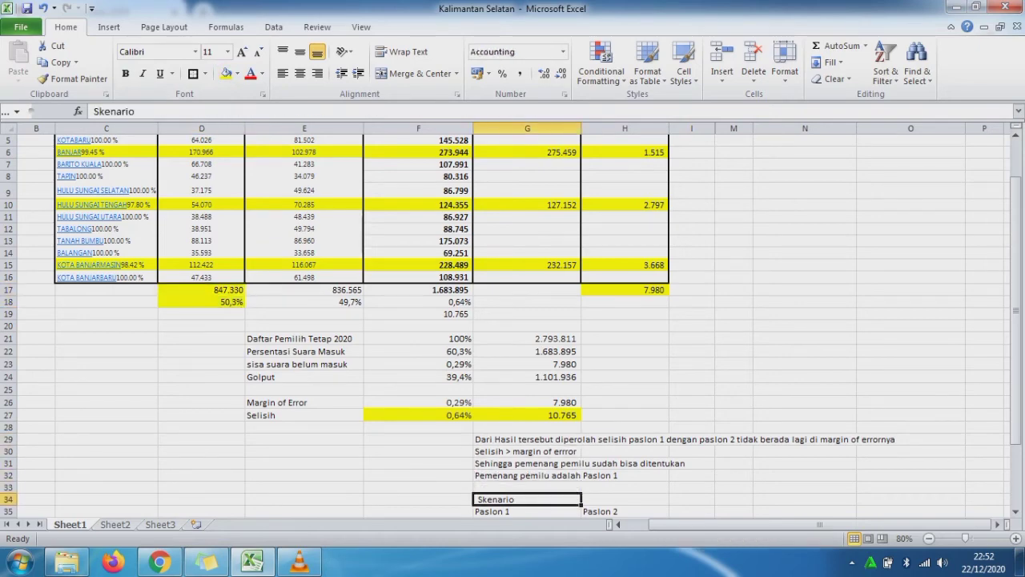
{"action": "key", "text": "Down"}
{"action": "key", "text": "Down"}
{"action": "key", "text": "Down"}
{"action": "key", "text": "Down"}
{"action": "key", "text": "Down"}
{"action": "key", "text": "Down"}
{"action": "key", "text": "Down"}
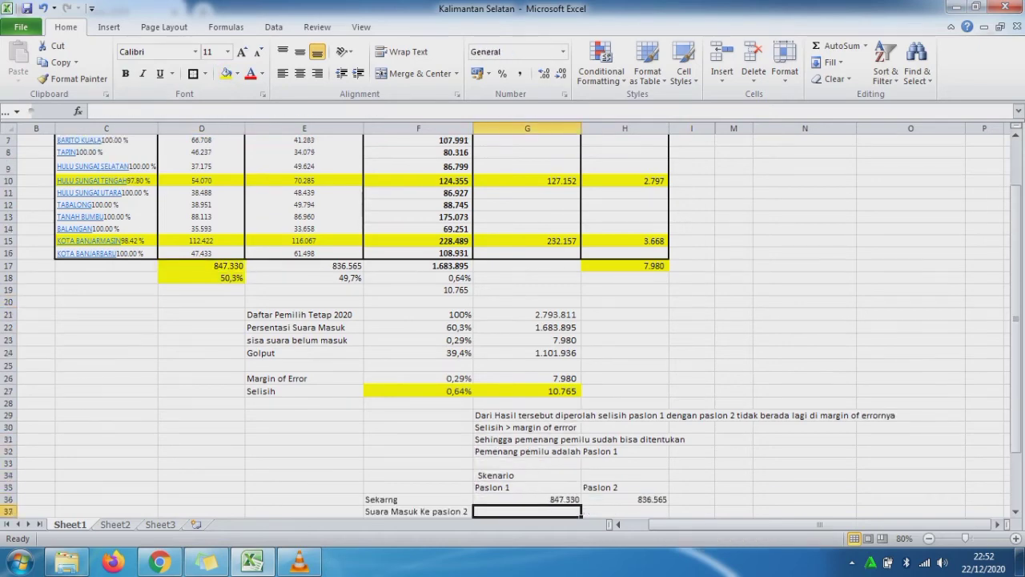
{"action": "key", "text": "Up"}
{"action": "key", "text": "Up"}
{"action": "key", "text": "Up"}
{"action": "key", "text": "Up"}
{"action": "key", "text": "Up"}
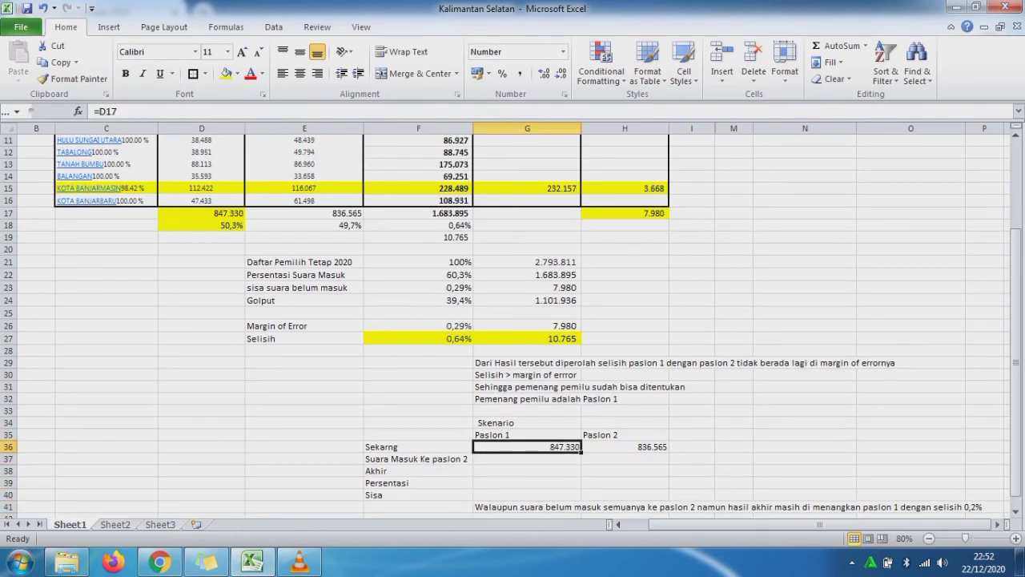
{"action": "key", "text": "Down"}
{"action": "type", "text": "0"}
{"action": "key", "text": "Tab"}
{"action": "type", "text": "=H17"}
{"action": "key", "text": "Return"}
{"action": "key", "text": "Left"}
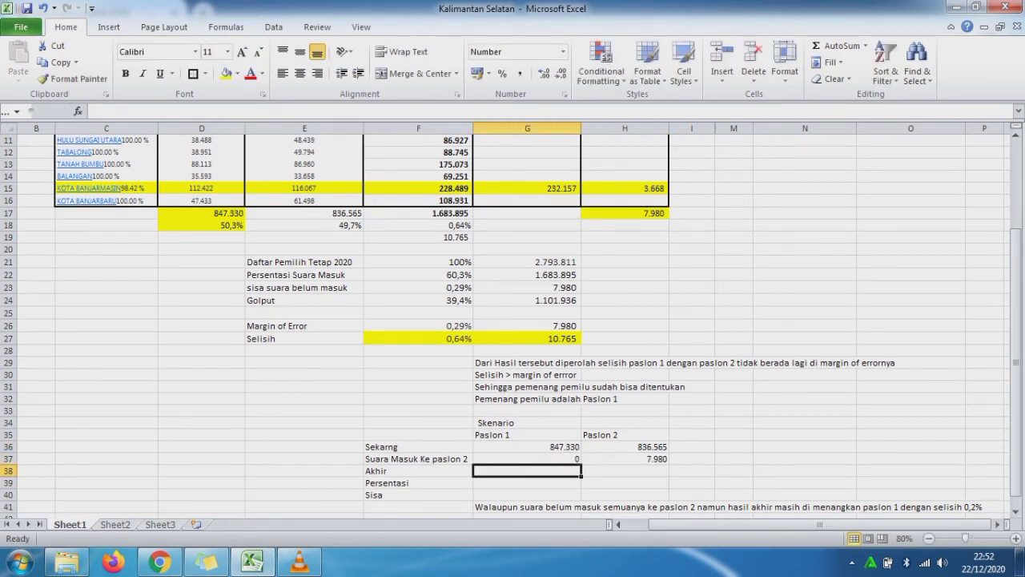
Step: Calculate the Akhir total for Paslon 1 in G38 as =G36+G37 and copy the formula to Paslon 2 in H38
{"action": "type", "text": "="}
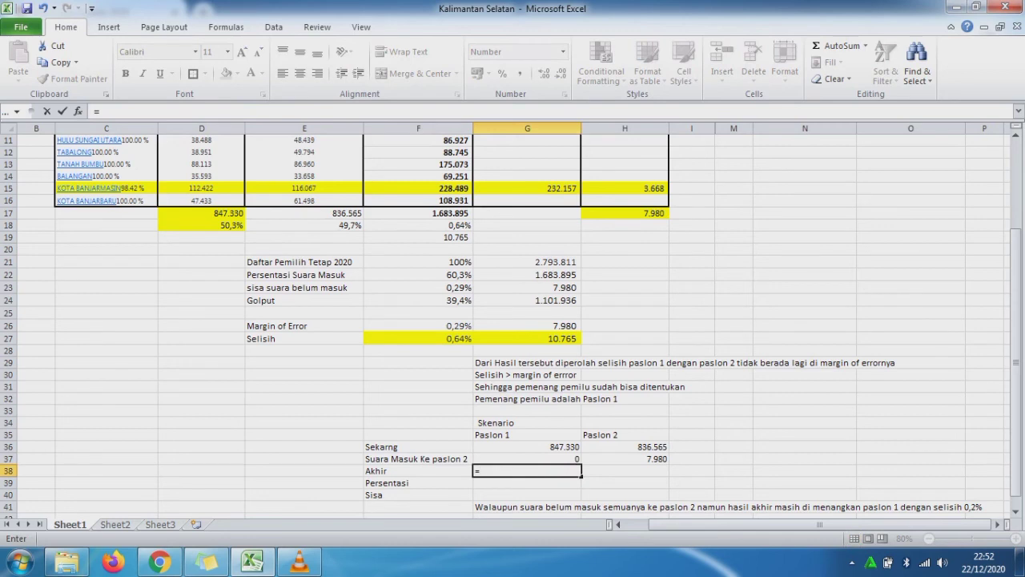
{"action": "key", "text": "Up"}
{"action": "key", "text": "Up"}
{"action": "type", "text": "G37"}
{"action": "key", "text": "ctrl+Return"}
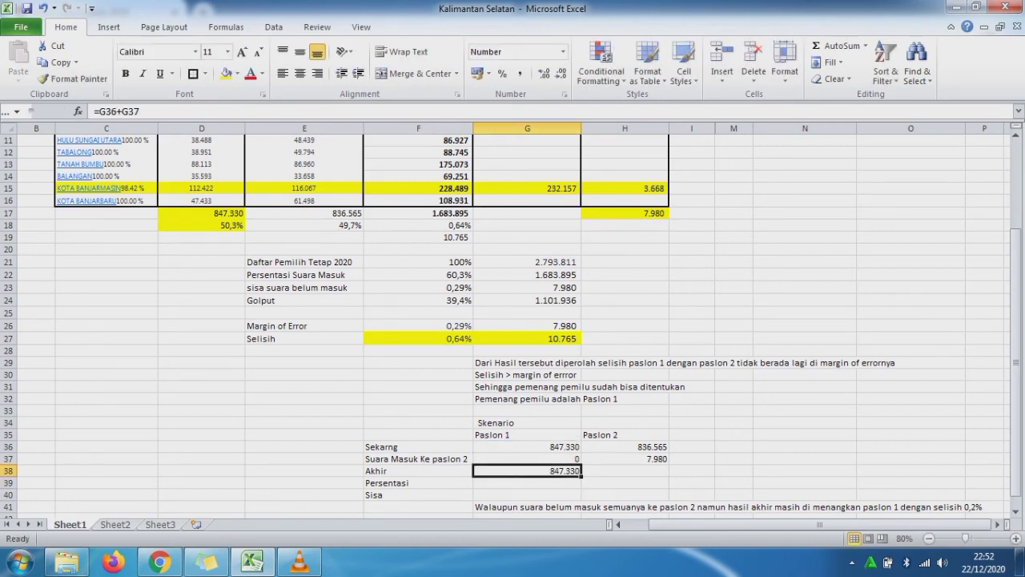
{"action": "left_click_drag", "start_coordinate": [582, 475], "coordinate": [641, 473]}
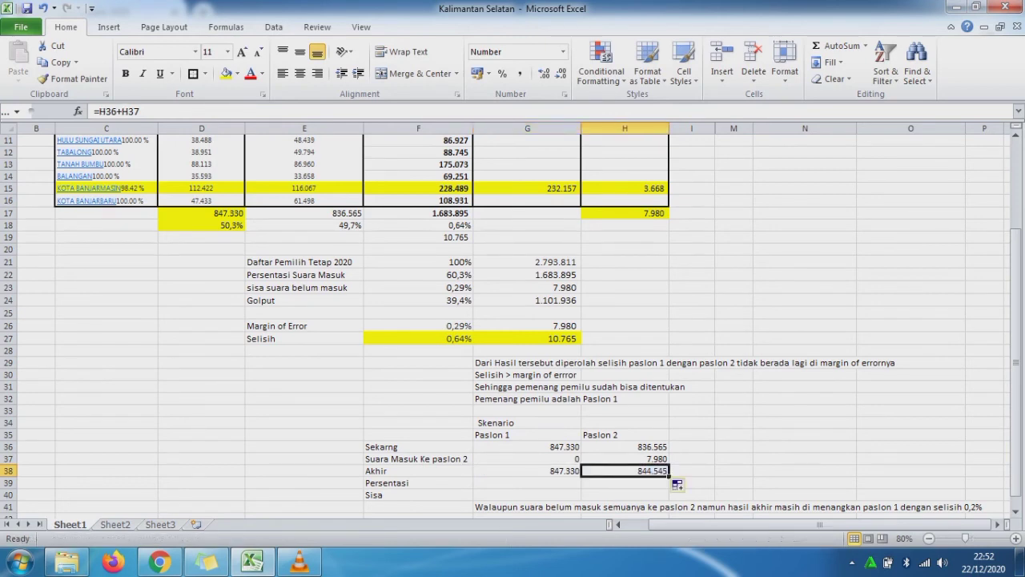
{"action": "key", "text": "F2"}
{"action": "key", "text": "Escape"}
Step: Add both pairs' Akhir totals in I38 with =SUM(G38:H38)
{"action": "key", "text": "Down"}
{"action": "key", "text": "Left"}
{"action": "key", "text": "Up"}
{"action": "key", "text": "Right"}
{"action": "key", "text": "Right"}
{"action": "type", "text": "=su"}
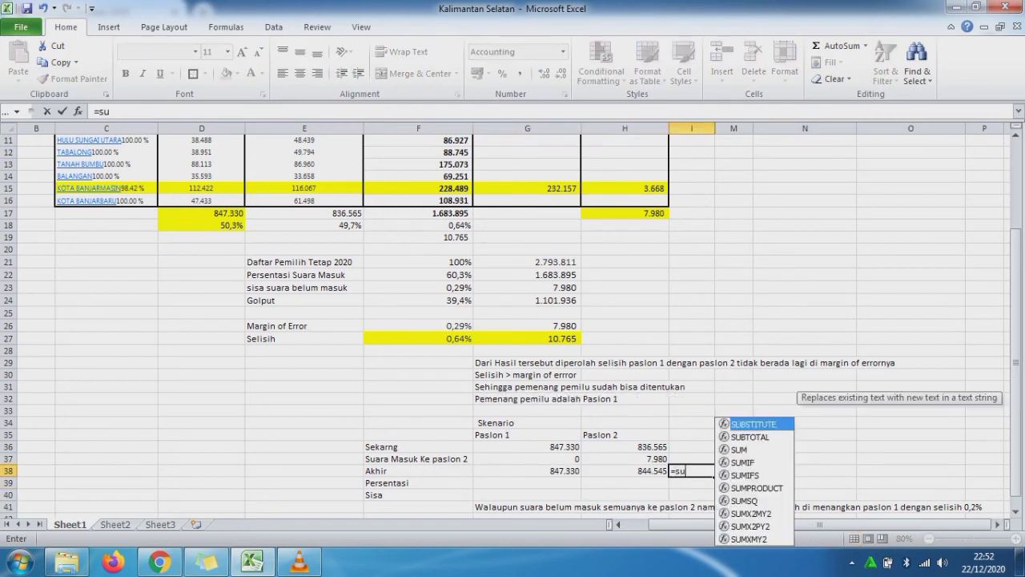
{"action": "type", "text": "m("}
{"action": "key", "text": "Left"}
{"action": "key", "text": "Left"}
{"action": "key", "text": "shift+Right"}
{"action": "type", "text": ")"}
{"action": "key", "text": "Return"}
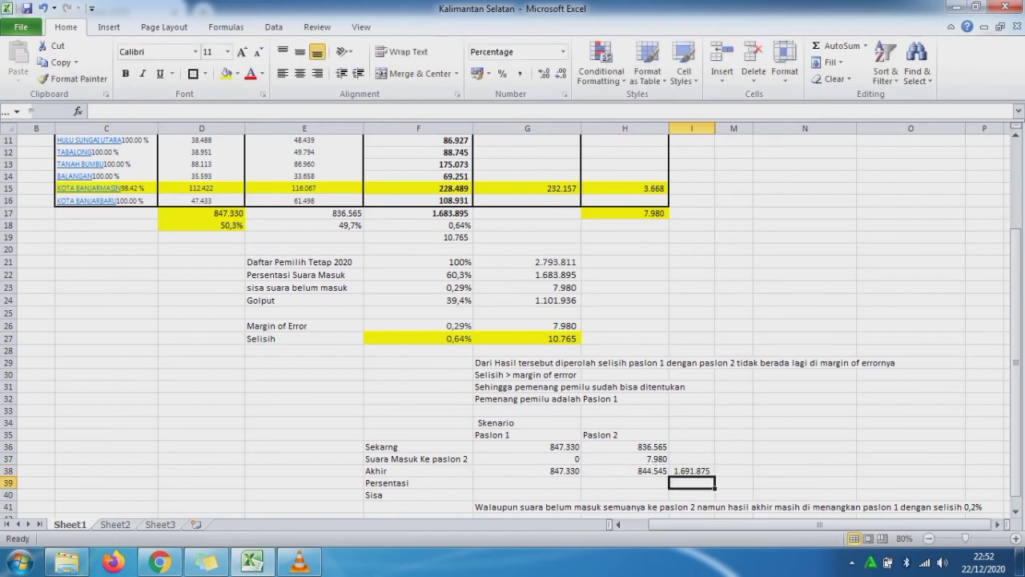
Step: Calculate the Persentasi for Paslon 1 in G39 as =G38/$I$38 and copy the formula to Paslon 2 in H39
{"action": "key", "text": "Up"}
{"action": "key", "text": "Left"}
{"action": "key", "text": "Left"}
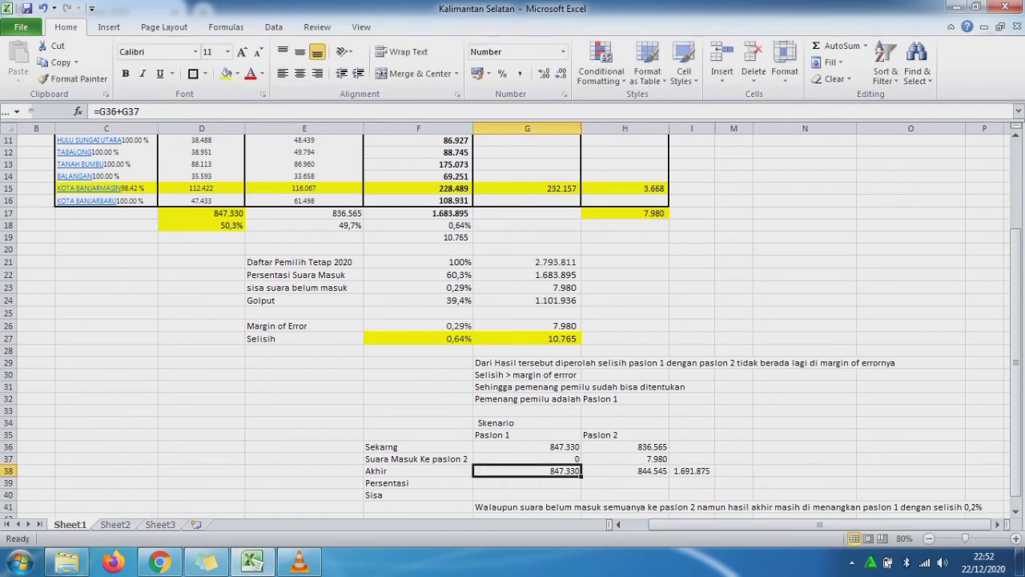
{"action": "key", "text": "Right"}
{"action": "key", "text": "Down"}
{"action": "key", "text": "Left"}
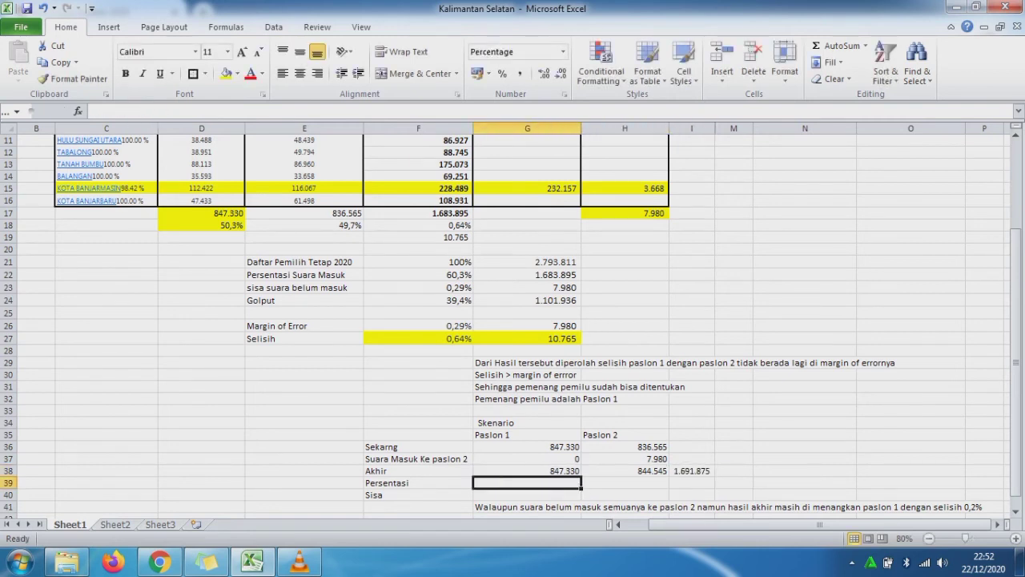
{"action": "type", "text": "="}
{"action": "key", "text": "Up"}
{"action": "type", "text": "/"}
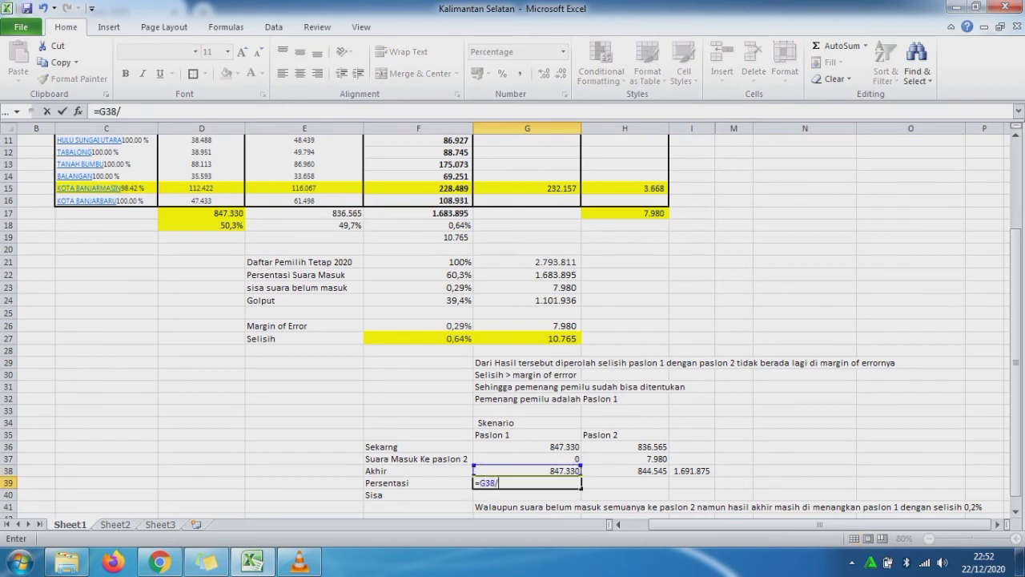
{"action": "key", "text": "Up"}
{"action": "key", "text": "Right"}
{"action": "key", "text": "Right"}
{"action": "key", "text": "F4"}
{"action": "key", "text": "Return"}
{"action": "key", "text": "Up"}
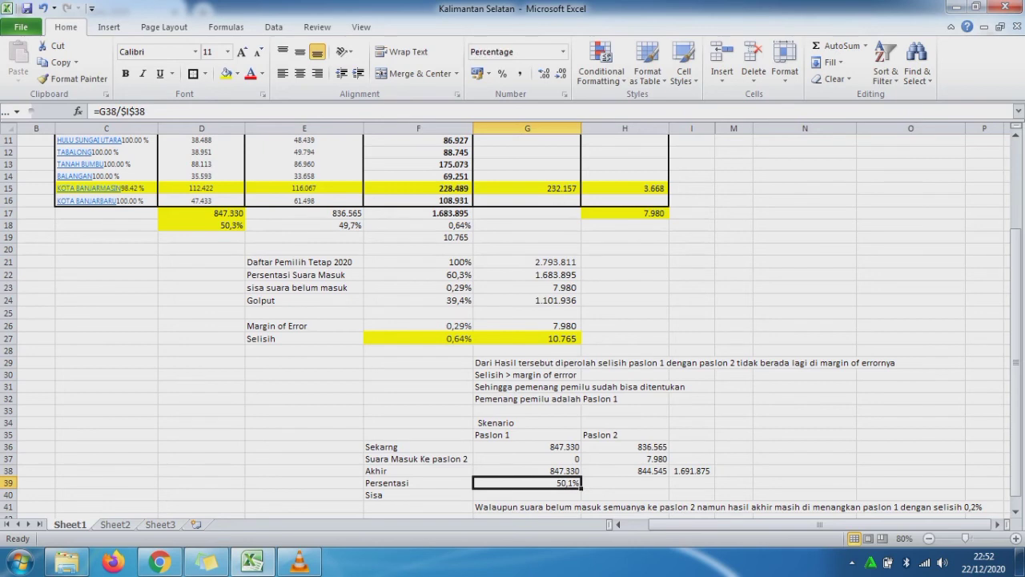
{"action": "left_click_drag", "start_coordinate": [582, 487], "coordinate": [667, 485]}
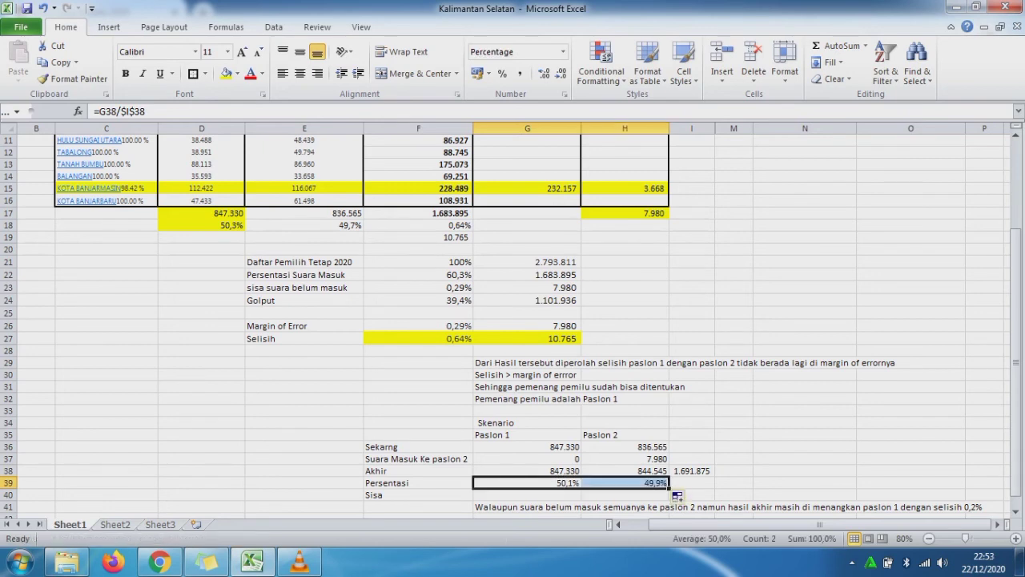
Step: Calculate the Sisa in G40 by subtracting Paslon 2's Akhir total from Paslon 1's, =G38-H38
{"action": "key", "text": "Down"}
{"action": "type", "text": "="}
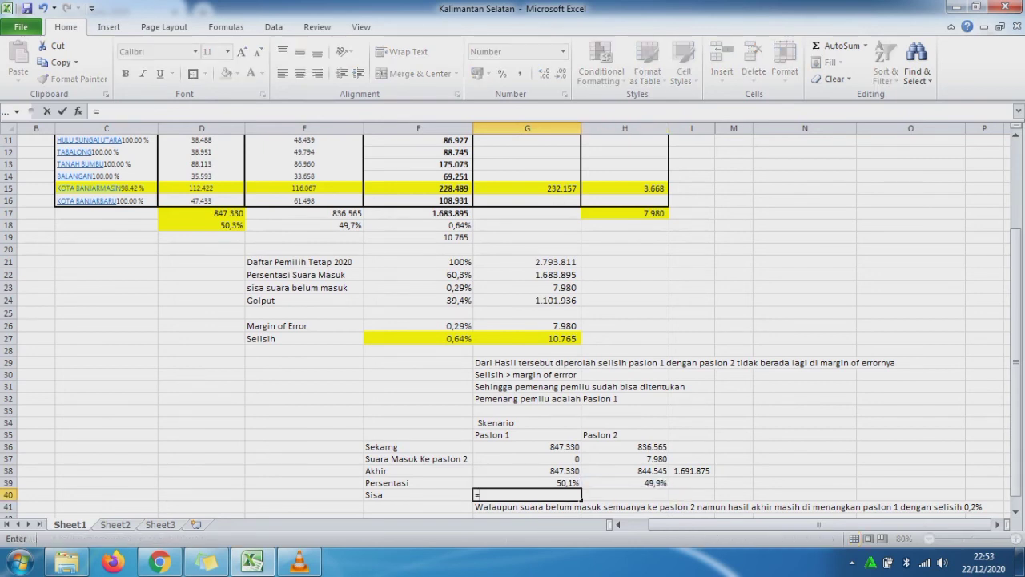
{"action": "key", "text": "Up"}
{"action": "key", "text": "Up"}
{"action": "type", "text": "-"}
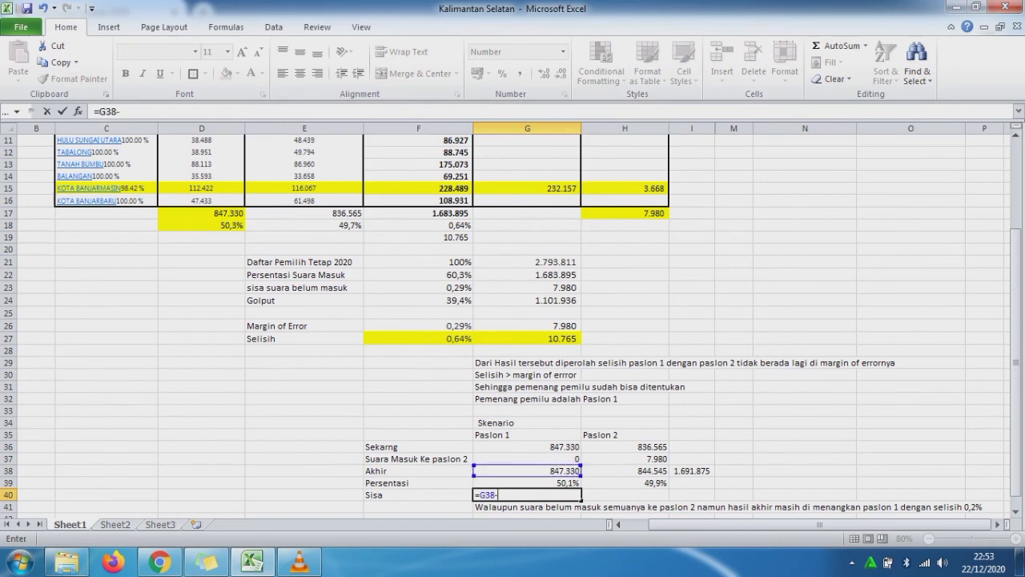
{"action": "left_click", "coordinate": [628, 470]}
{"action": "key", "text": "Return"}
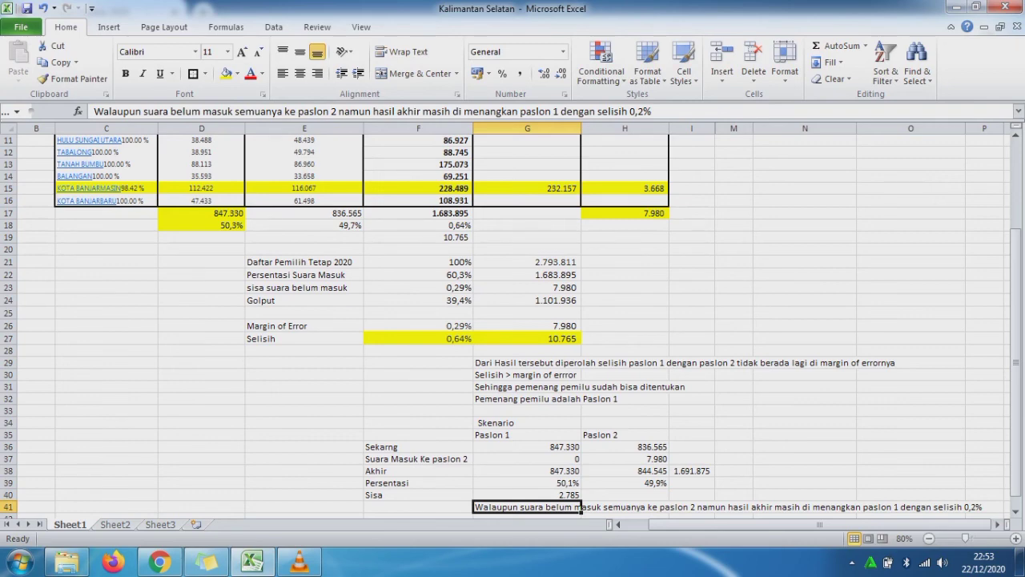
Step: Enter the conclusion "pemenang pemilu kalimantan Selatan adalah paslon 1" in G42
{"action": "key", "text": "Return"}
{"action": "type", "text": "pe"}
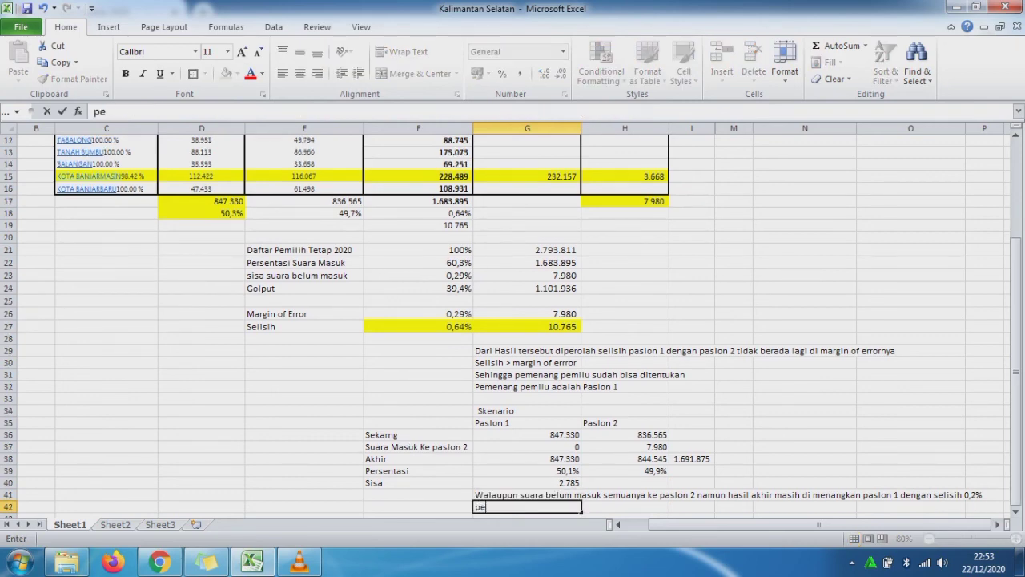
{"action": "type", "text": "menang pemilu"}
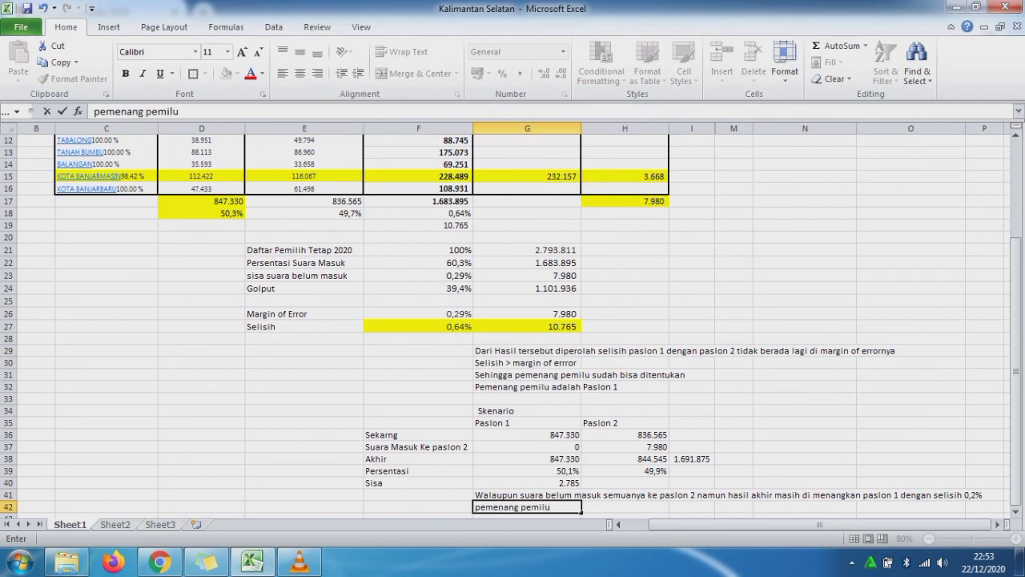
{"action": "type", "text": " paslon 1"}
{"action": "key", "text": "BackSpace"}
{"action": "key", "text": "BackSpace"}
{"action": "key", "text": "BackSpace"}
{"action": "key", "text": "BackSpace"}
{"action": "key", "text": "BackSpace"}
{"action": "key", "text": "BackSpace"}
{"action": "key", "text": "BackSpace"}
{"action": "key", "text": "BackSpace"}
{"action": "key", "text": "BackSpace"}
{"action": "type", "text": "kalimantan Selatan adalah"}
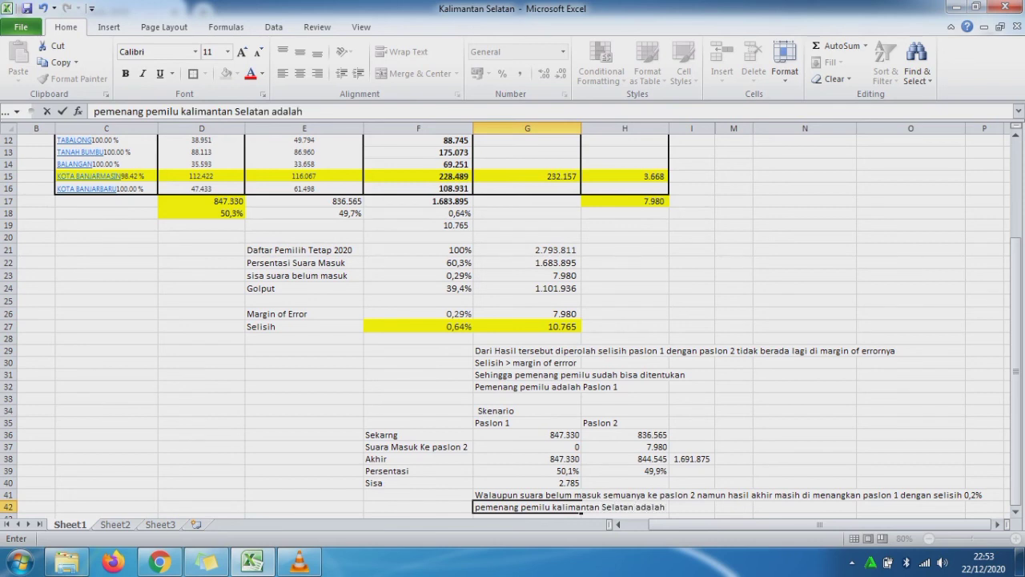
{"action": "type", "text": " paslon 1"}
{"action": "key", "text": "Return"}
Step: Highlight the concluding winner statement across G42:I42 with a yellow fill
{"action": "key", "text": "Up"}
{"action": "key", "text": "shift+Right"}
{"action": "key", "text": "shift+Right"}
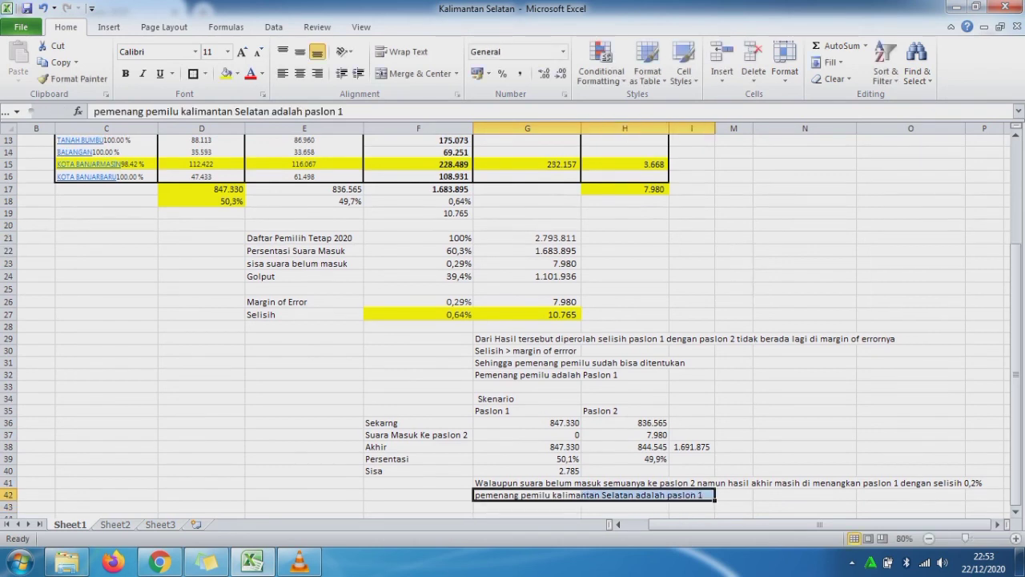
{"action": "left_click", "coordinate": [226, 73]}
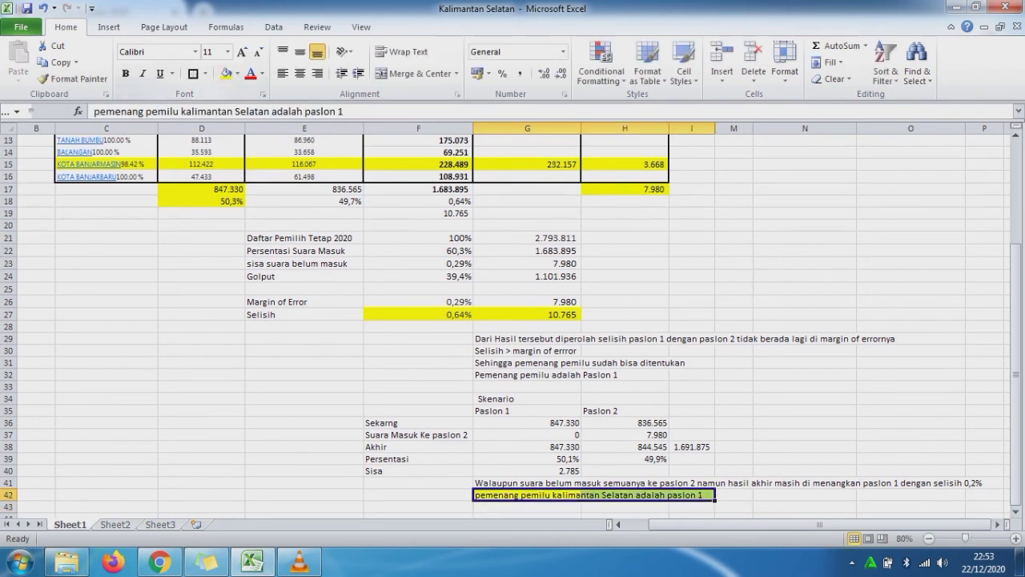
{"action": "left_click", "coordinate": [734, 495]}
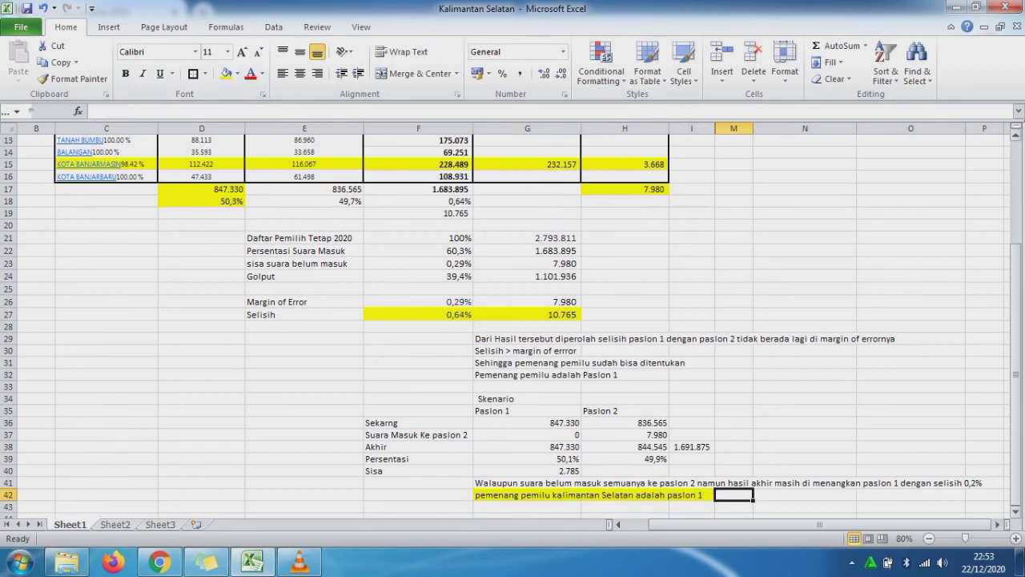
{"action": "left_click_drag", "start_coordinate": [1015, 388], "coordinate": [1015, 387]}
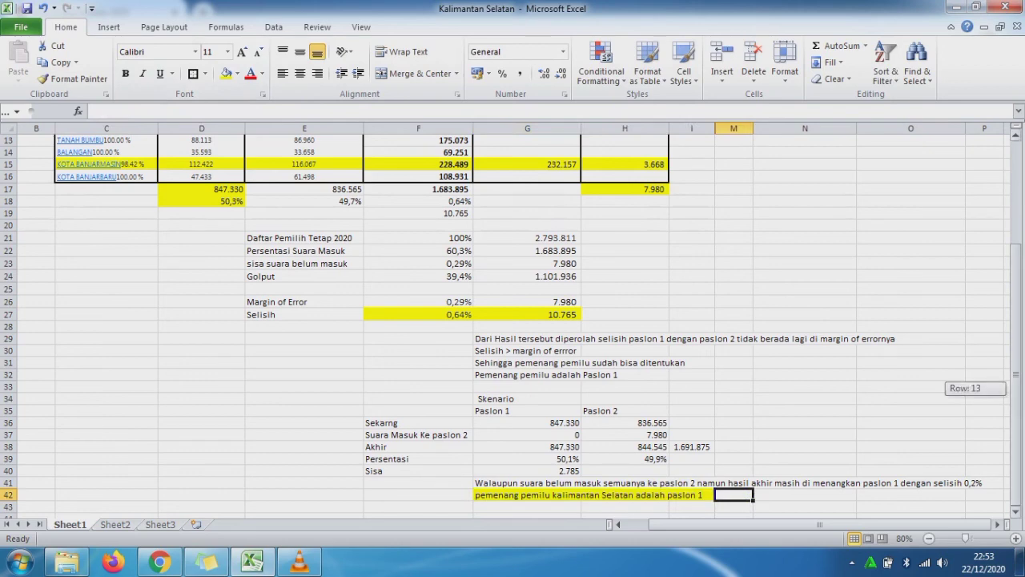
{"action": "mouse_move", "coordinate": [1015, 395]}
{"action": "left_mouse_down"}
{"action": "mouse_move", "coordinate": [1015, 293]}
{"action": "mouse_move", "coordinate": [1015, 395]}
{"action": "left_mouse_up"}
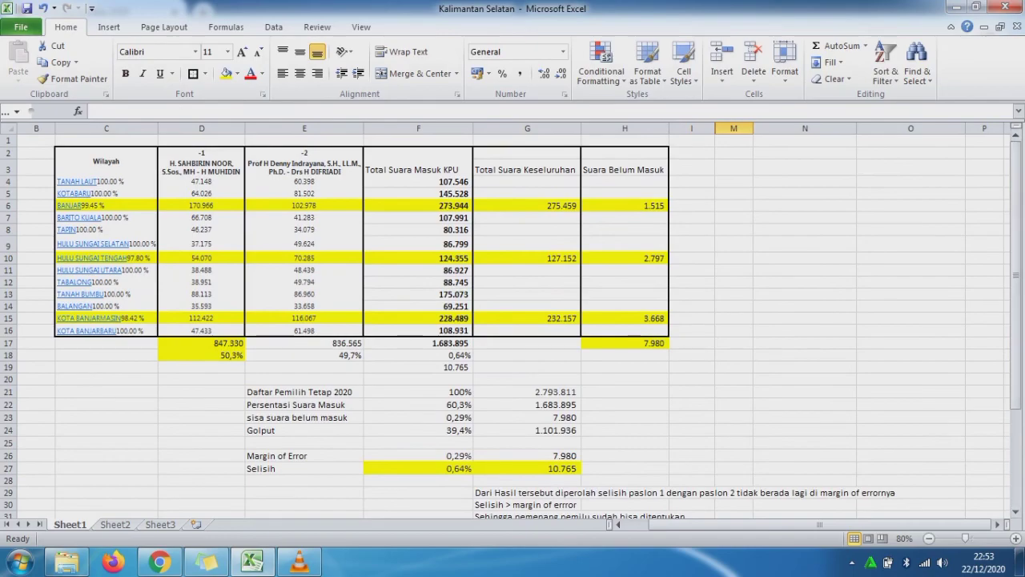